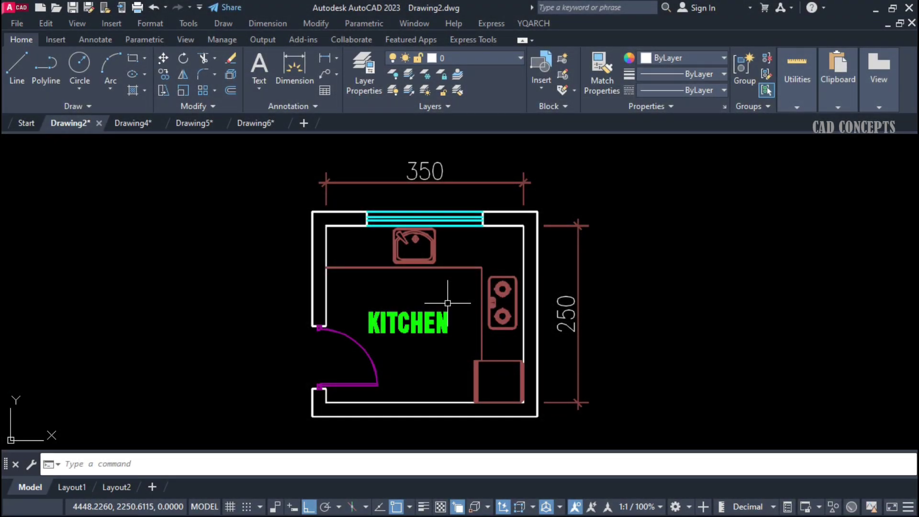
# Step: Create a new layer named WALL with the colour magenta, and enter BRICKSTONE as the next layer's name
pyautogui.write('laj')
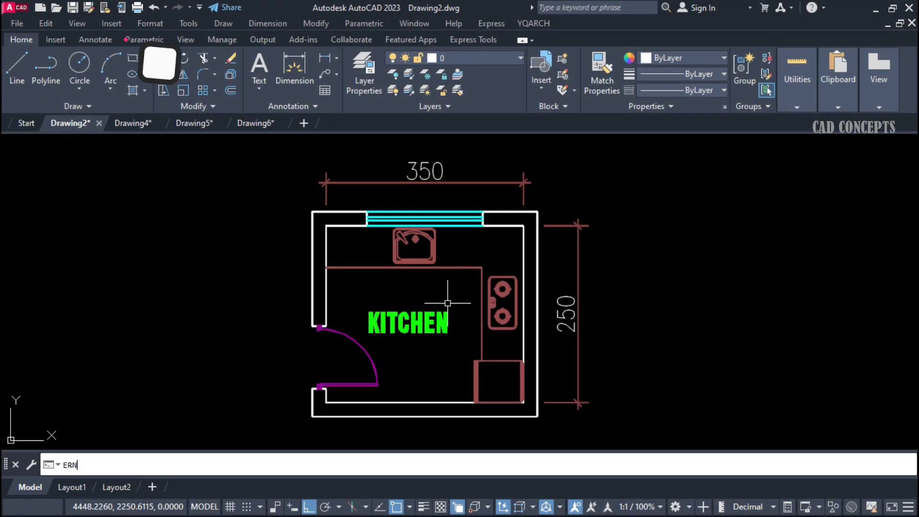
pyautogui.press('Return')
pyautogui.write('WALL')
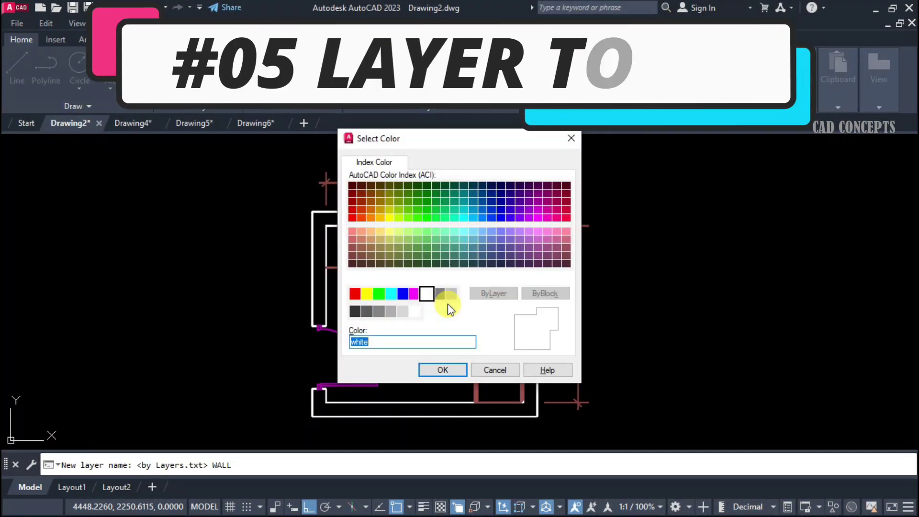
pyautogui.click(413, 293)
pyautogui.click(437, 370)
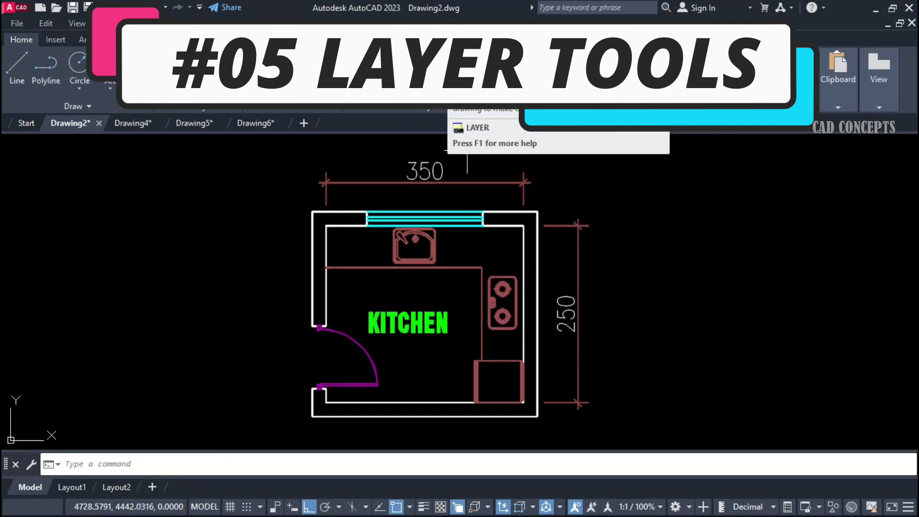
pyautogui.press('Return')
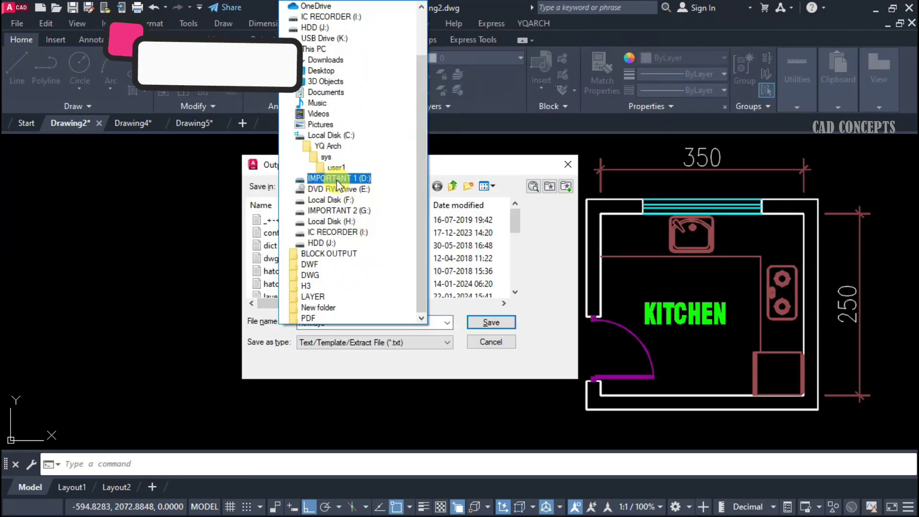
# Step: Save the layers to a text file named PLAN LAYER in the emptied LAYER folder, and start a new drawing
pyautogui.click(334, 69)
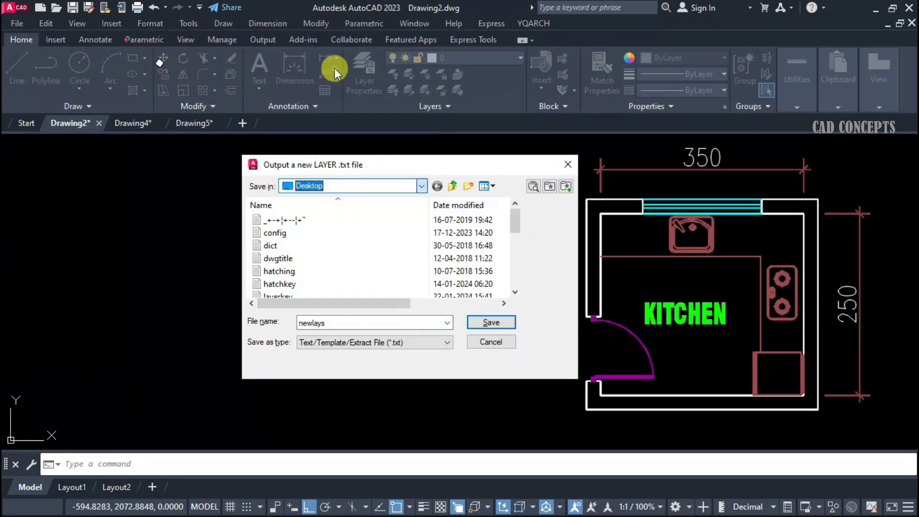
pyautogui.doubleClick(282, 253)
pyautogui.click(288, 218)
pyautogui.press('Delete')
pyautogui.click(308, 322)
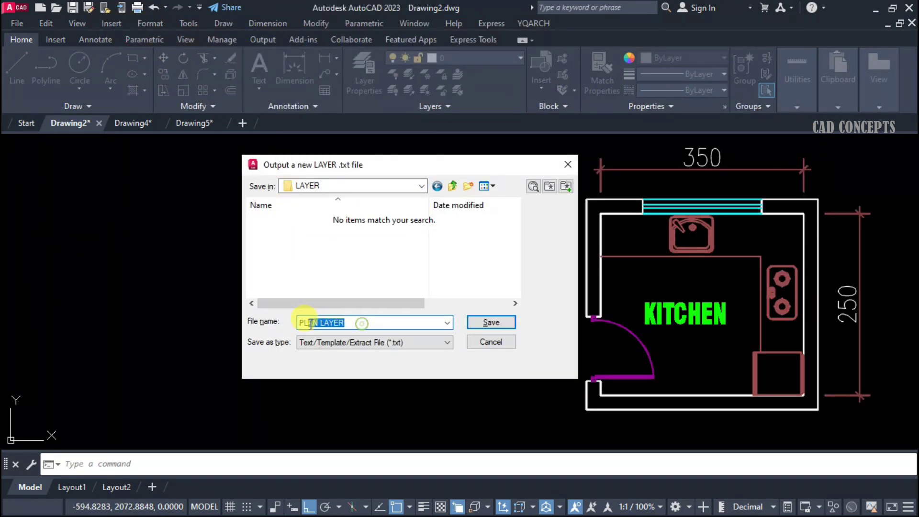
pyautogui.click(492, 322)
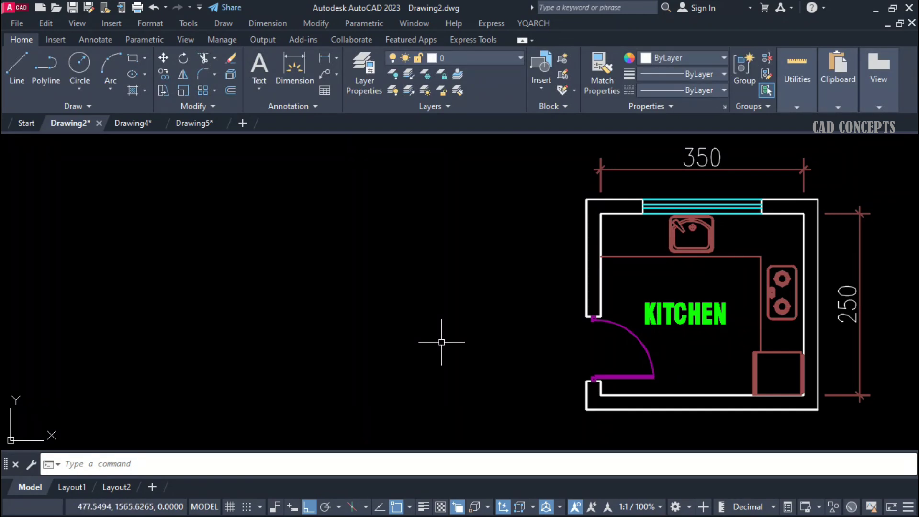
pyautogui.click(242, 123)
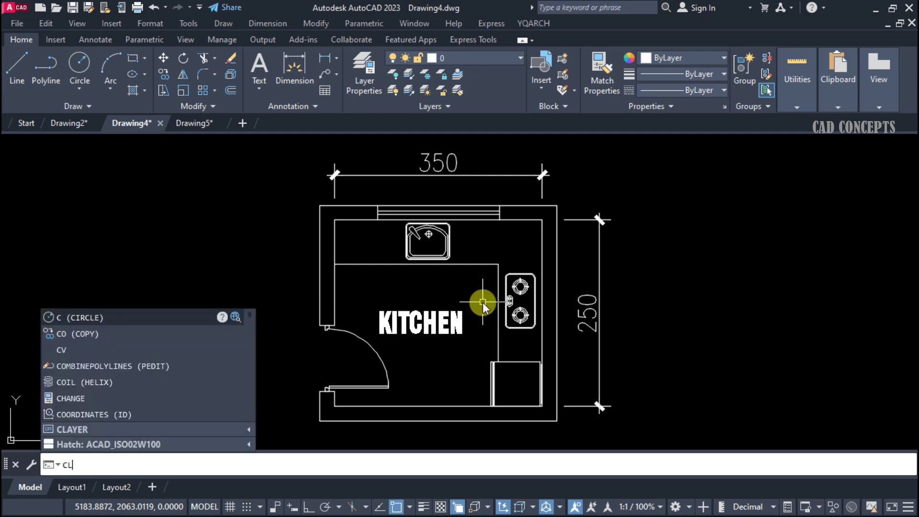
# Step: Change the window lines in the upper wall to colour 15 with the CLR15 command
pyautogui.write('lr15')
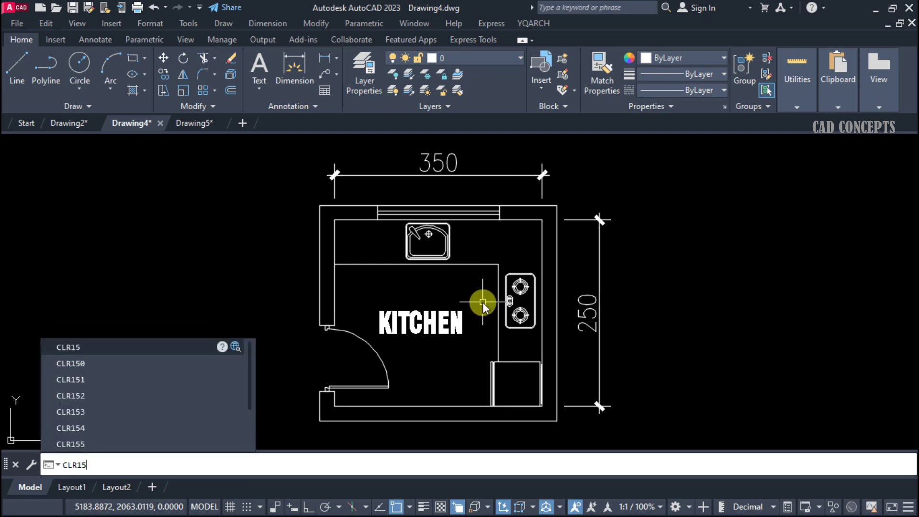
pyautogui.press('Return')
pyautogui.click(494, 196)
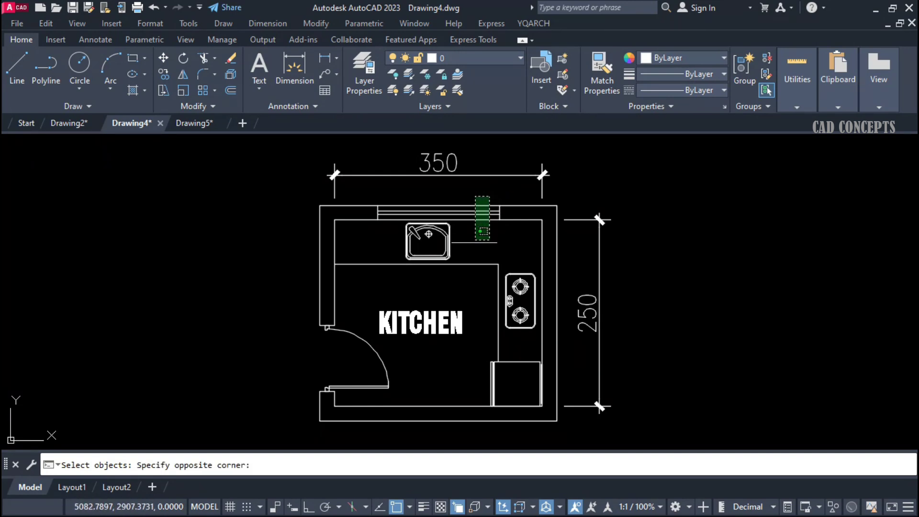
pyautogui.click(452, 246)
pyautogui.press('Return')
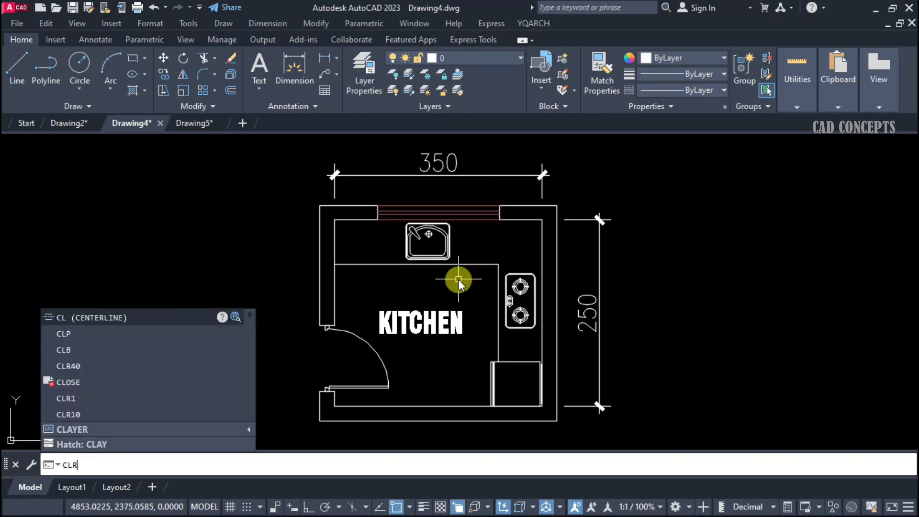
# Step: Change both the 350 and 250 dimensions to colour 50 with the CLR50 command
pyautogui.write('50')
pyautogui.press('Return')
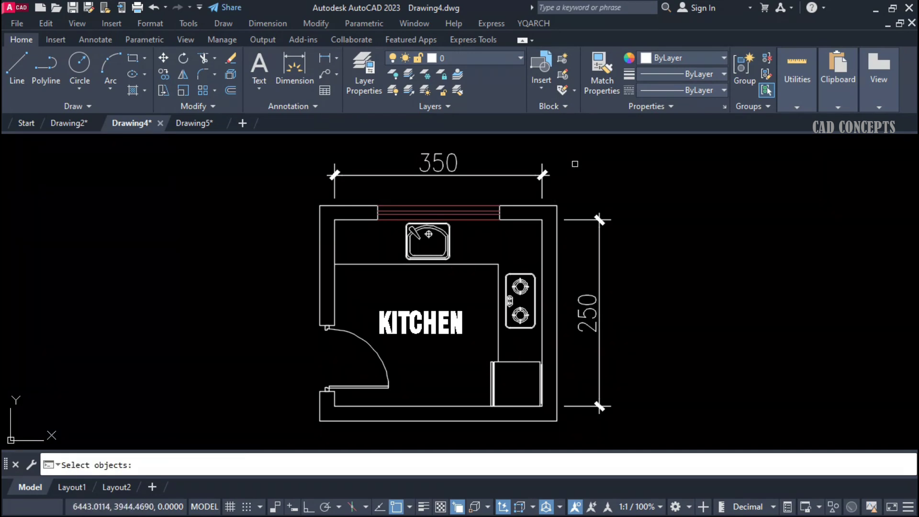
pyautogui.click(576, 203)
pyautogui.click(297, 165)
pyautogui.click(632, 141)
pyautogui.click(598, 393)
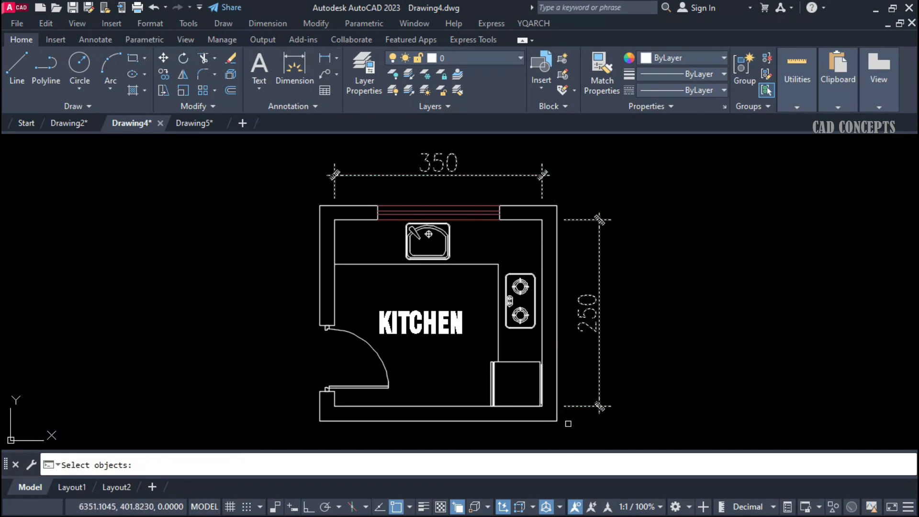
pyautogui.press('Return')
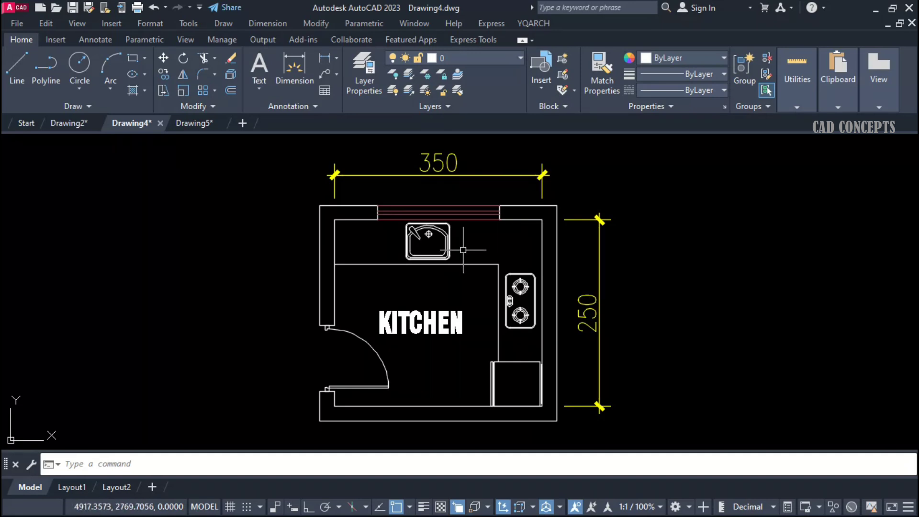
# Step: Change the sink, counter edge, stove and corner appliance to colour 40 with the CLR40 command
pyautogui.write('cLR')
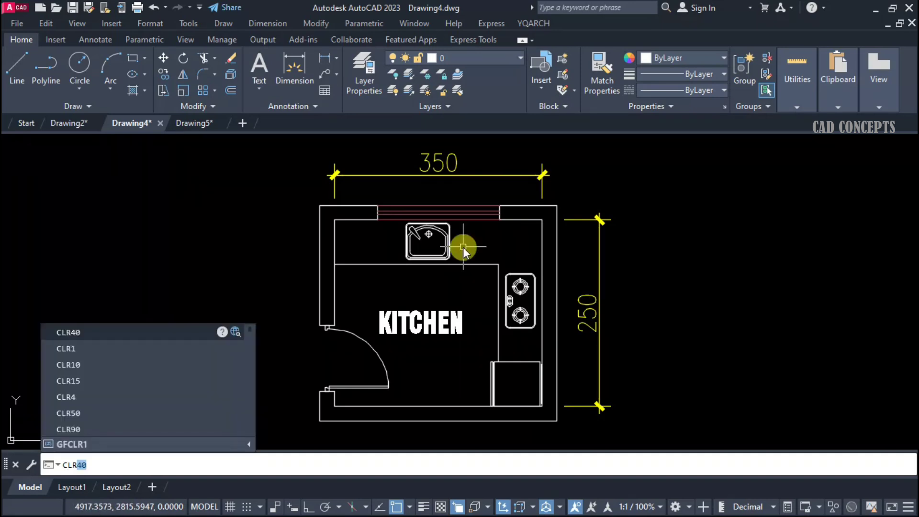
pyautogui.write('40')
pyautogui.press('Return')
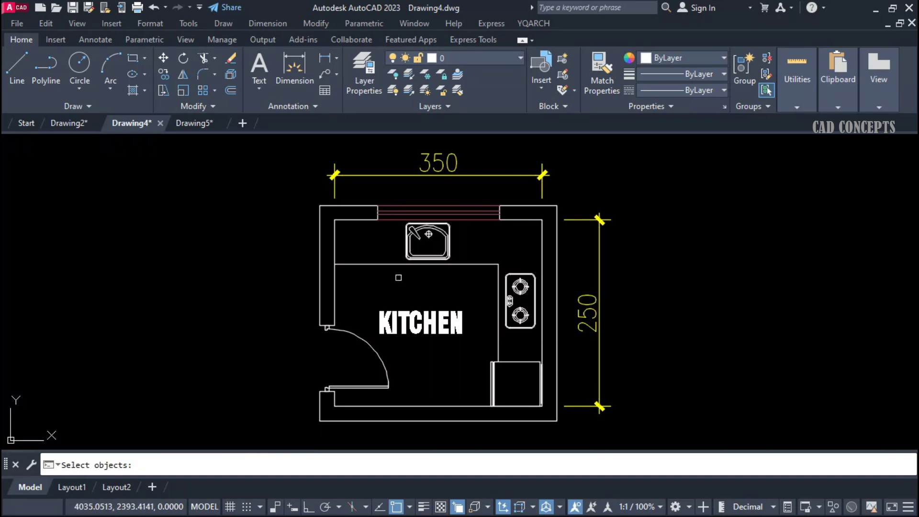
pyautogui.click(391, 278)
pyautogui.click(467, 198)
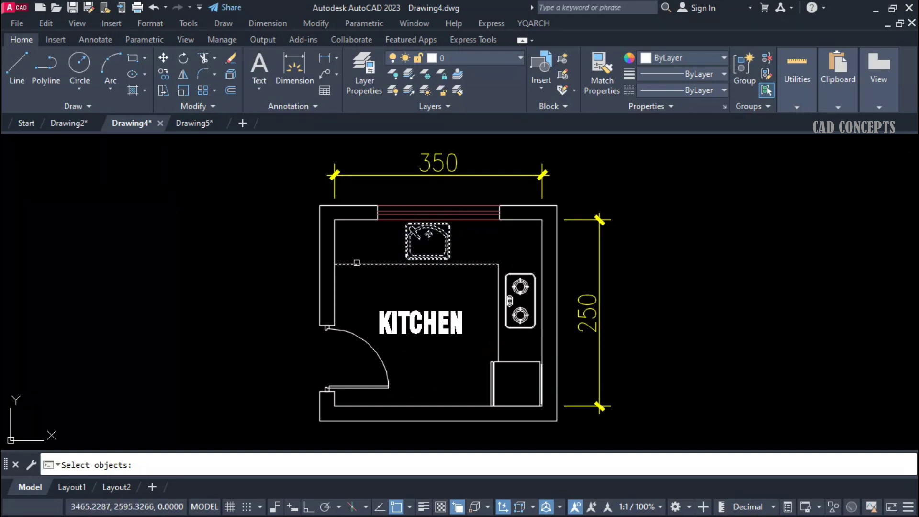
pyautogui.click(487, 244)
pyautogui.click(556, 390)
pyautogui.click(477, 350)
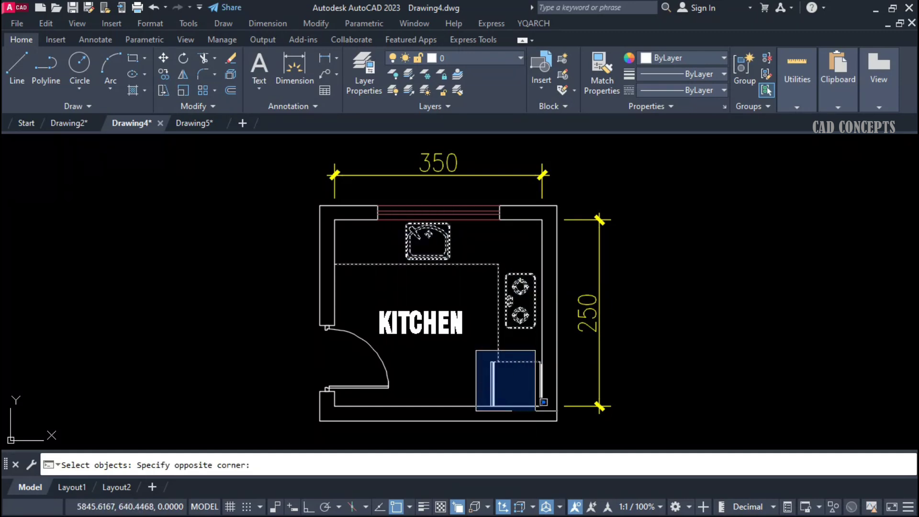
pyautogui.click(540, 413)
pyautogui.press('Return')
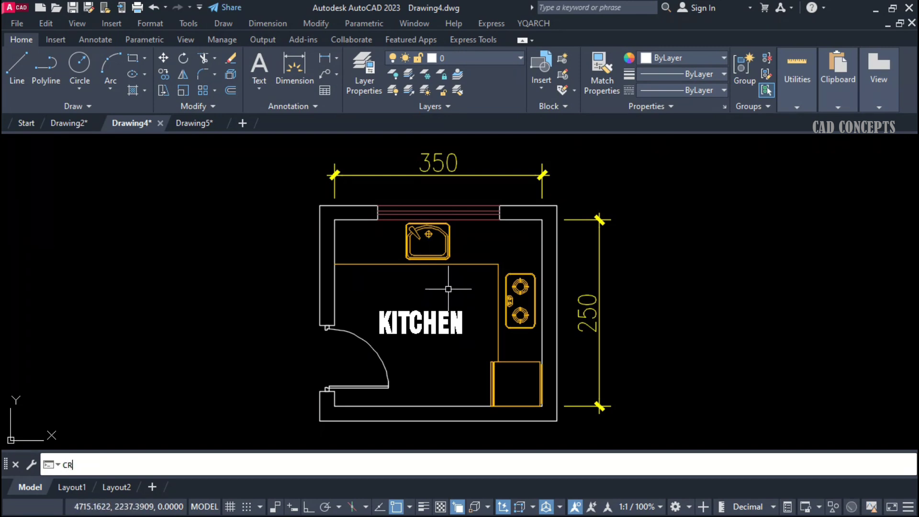
# Step: Change all wall outlines of the kitchen plan to colour 43 with the CLR43 command
pyautogui.write('clr4')
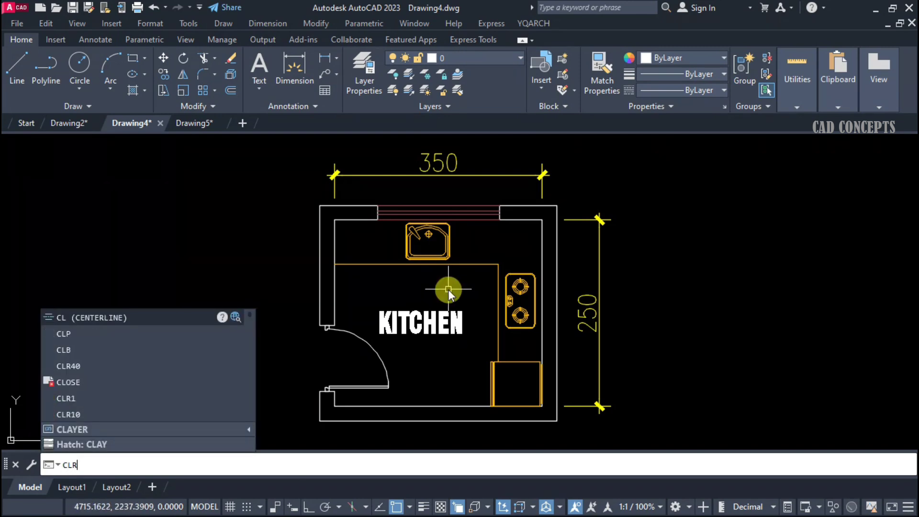
pyautogui.press('Return')
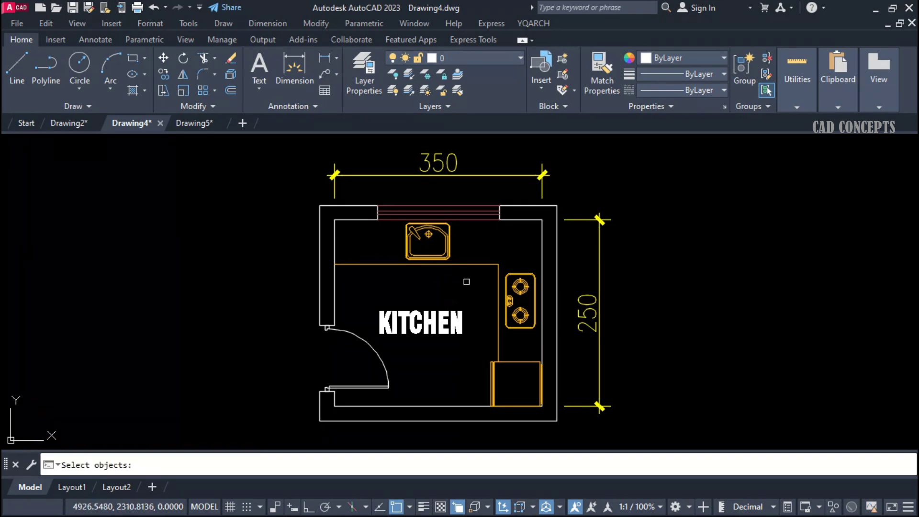
pyautogui.click(488, 194)
pyautogui.click(580, 246)
pyautogui.click(556, 253)
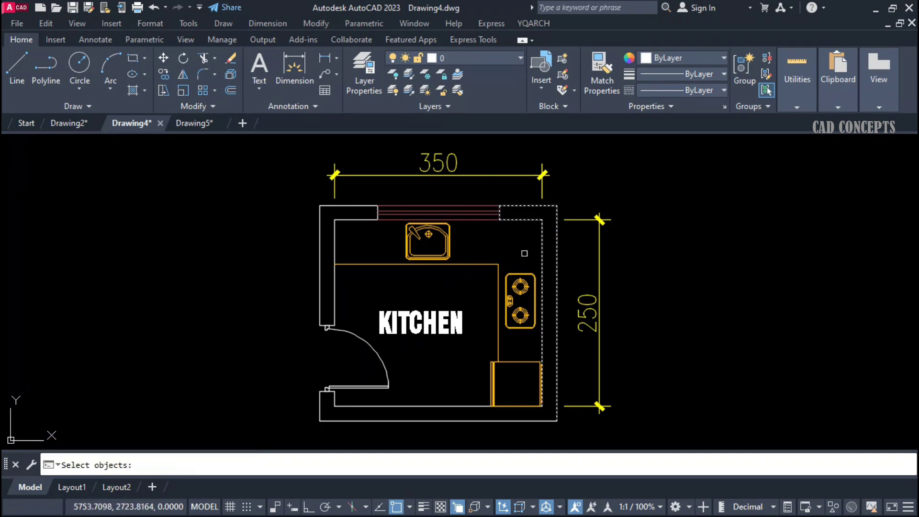
pyautogui.click(399, 423)
pyautogui.click(304, 434)
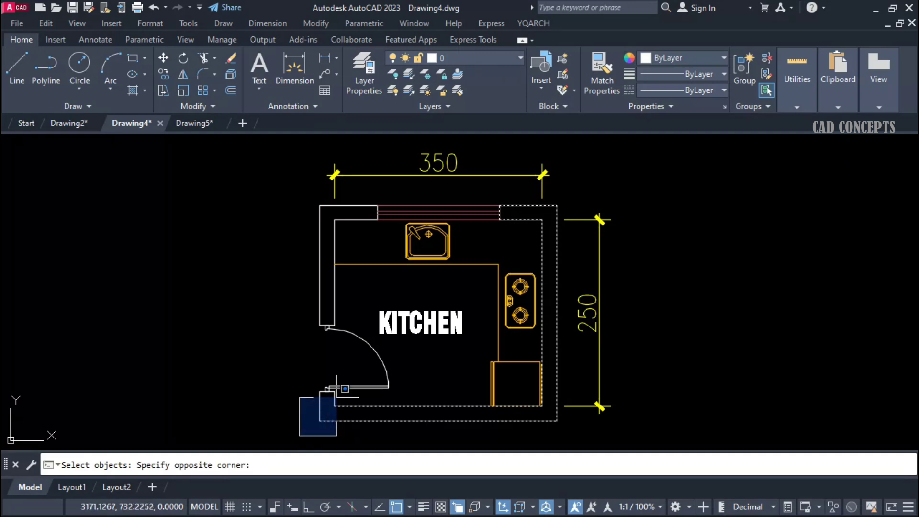
pyautogui.click(325, 378)
pyautogui.click(307, 326)
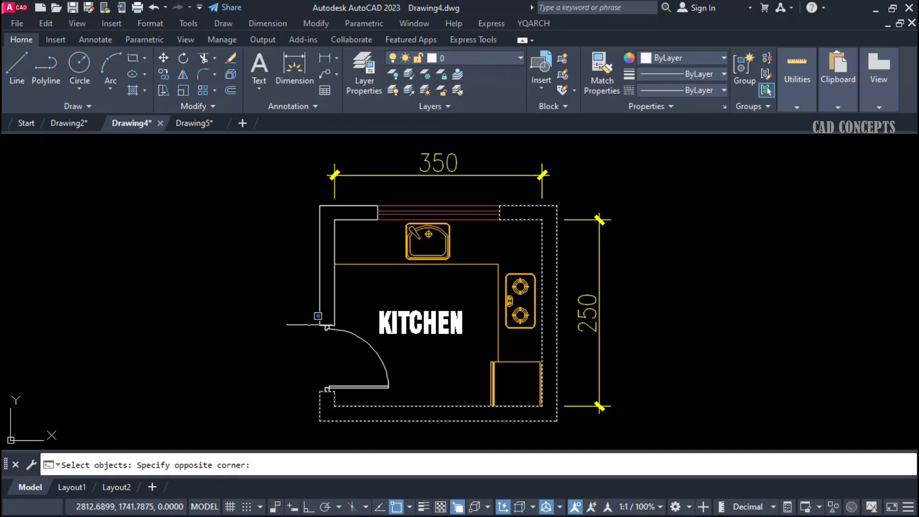
pyautogui.click(404, 180)
pyautogui.press('Return')
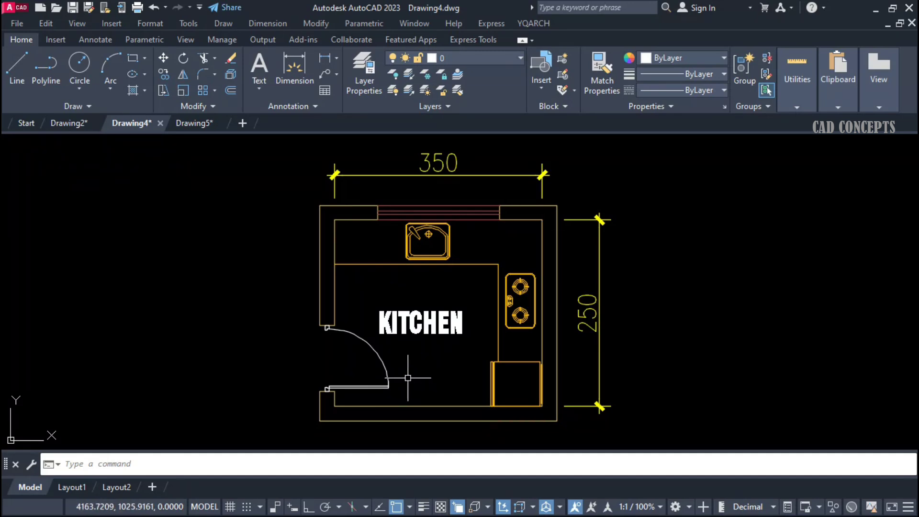
# Step: Change the KITCHEN text to colour 120 with the CLR120 command
pyautogui.write('CLR')
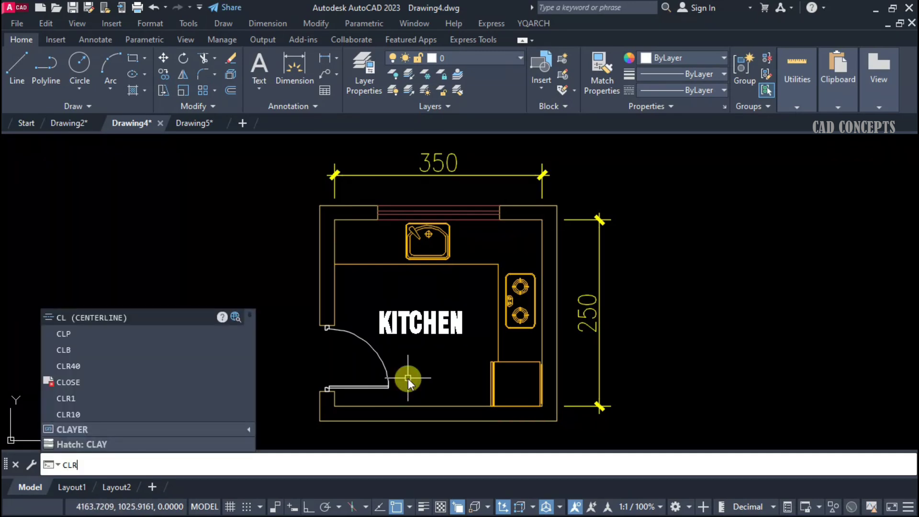
pyautogui.write('120')
pyautogui.press('Return')
pyautogui.click(412, 328)
pyautogui.press('Return')
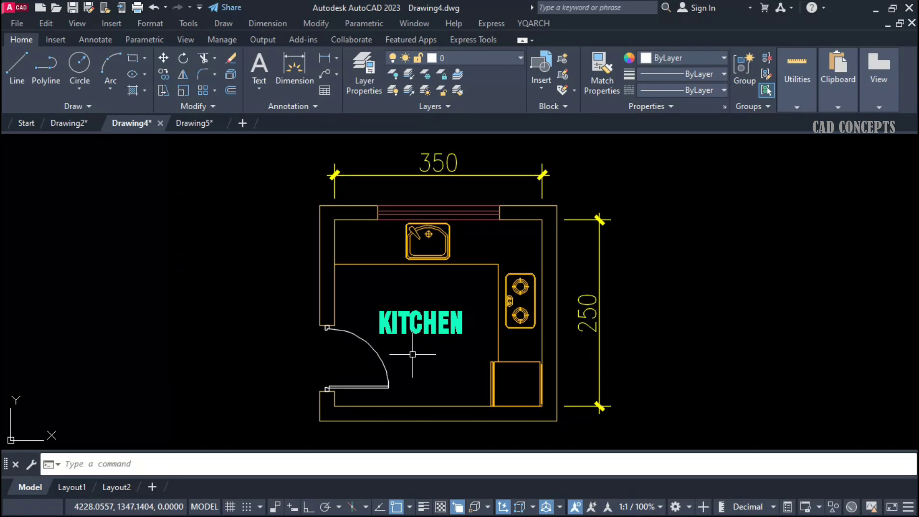
# Step: Change the door to colour 55 with the CLR55 command
pyautogui.write('c')
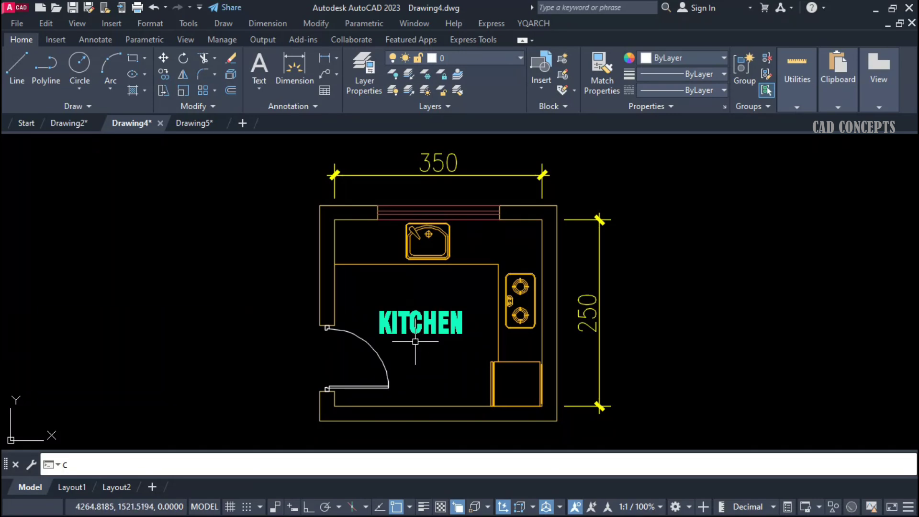
pyautogui.write('lr')
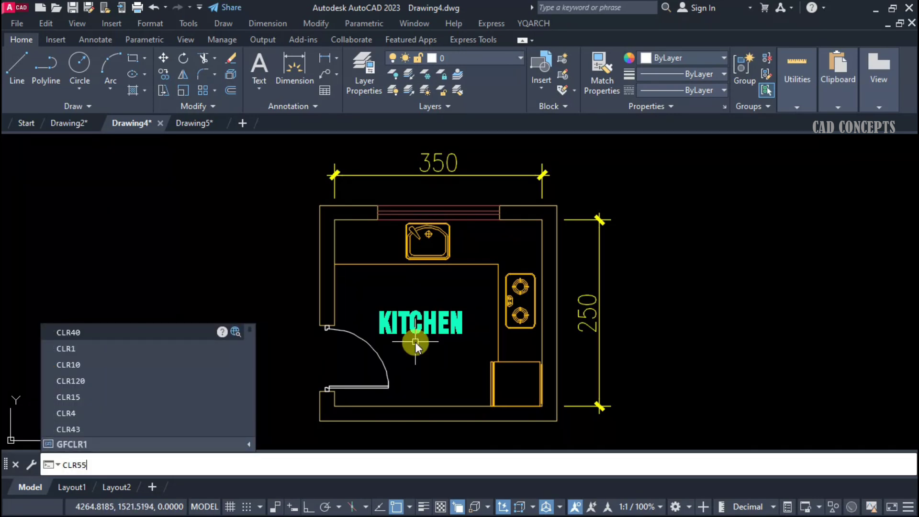
pyautogui.write('55')
pyautogui.press('Return')
pyautogui.click(365, 344)
pyautogui.press('Return')
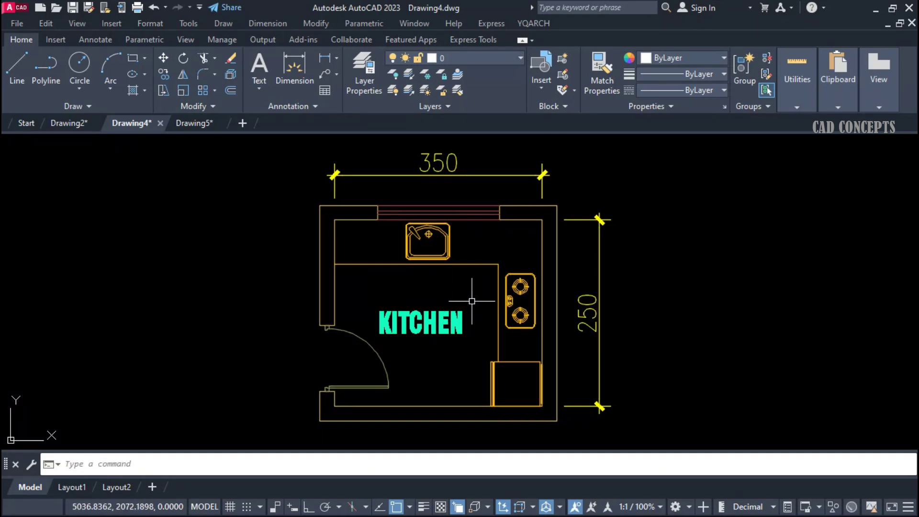
# Step: Recolour the door a darker green with another numbered CLR command
pyautogui.moveTo(470, 362); pyautogui.dragTo(483, 371, button='middle')
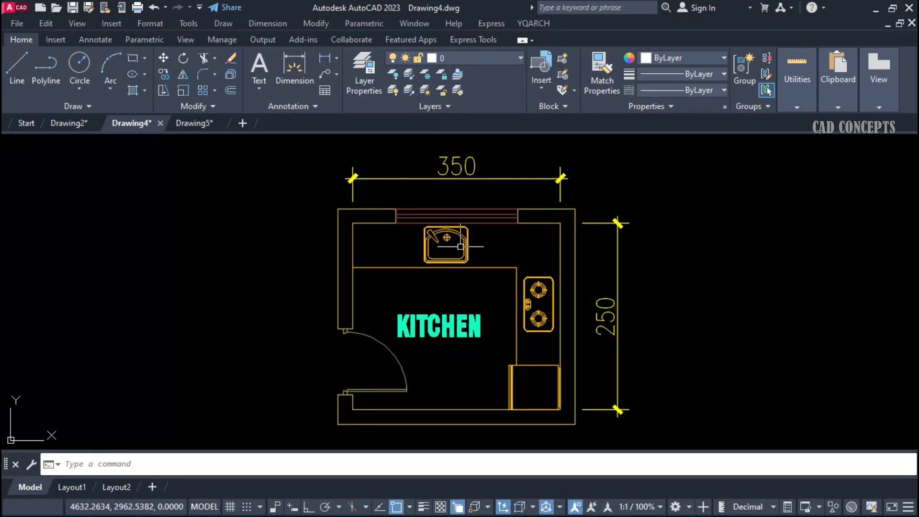
pyautogui.write('opy')
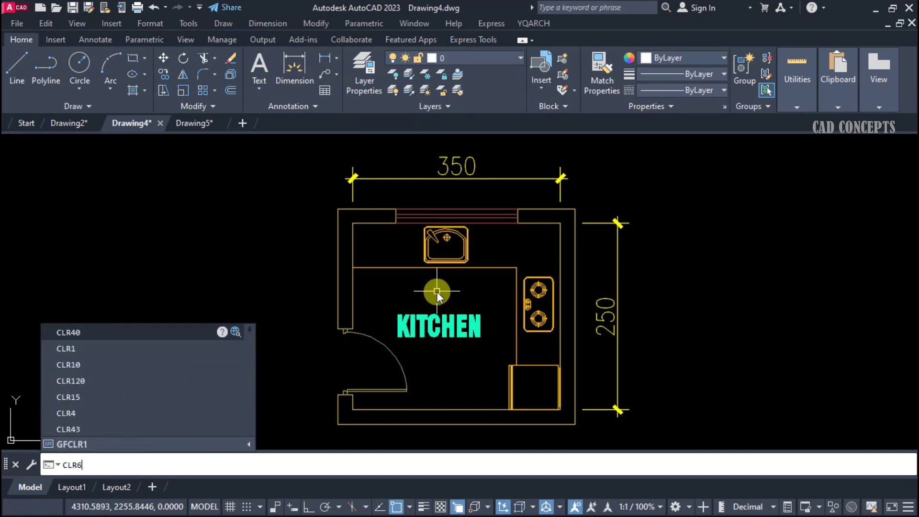
pyautogui.press('Return')
pyautogui.press('Escape')
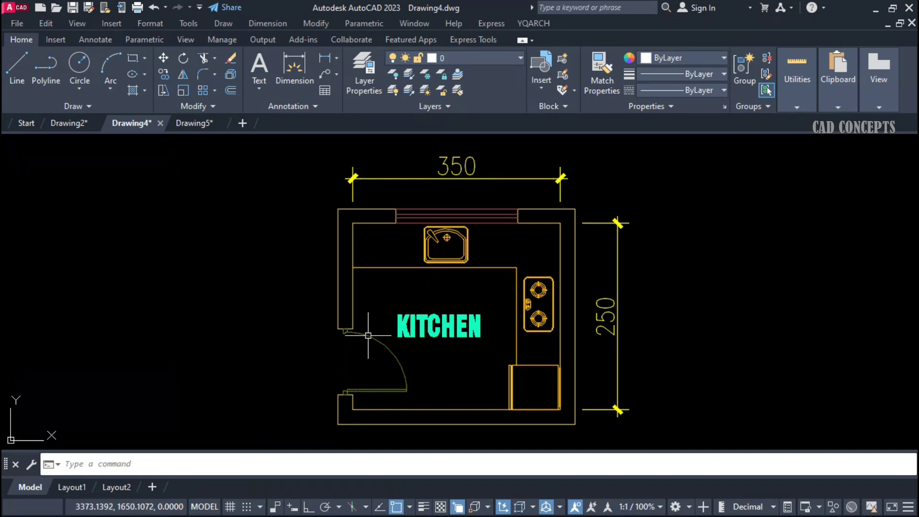
# Step: Change the window at the upper wall of the kitchen plan to green with a numbered CLR command
pyautogui.write('cl')
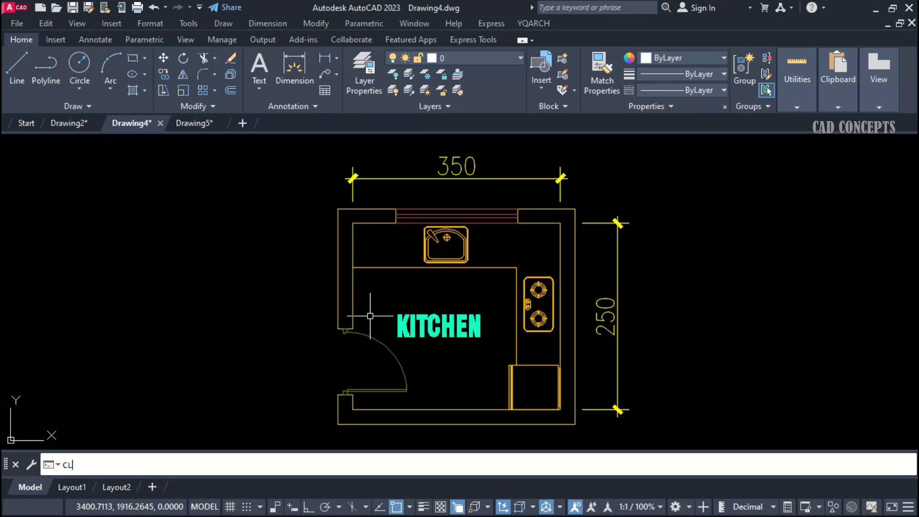
pyautogui.write('r')
pyautogui.press('Return')
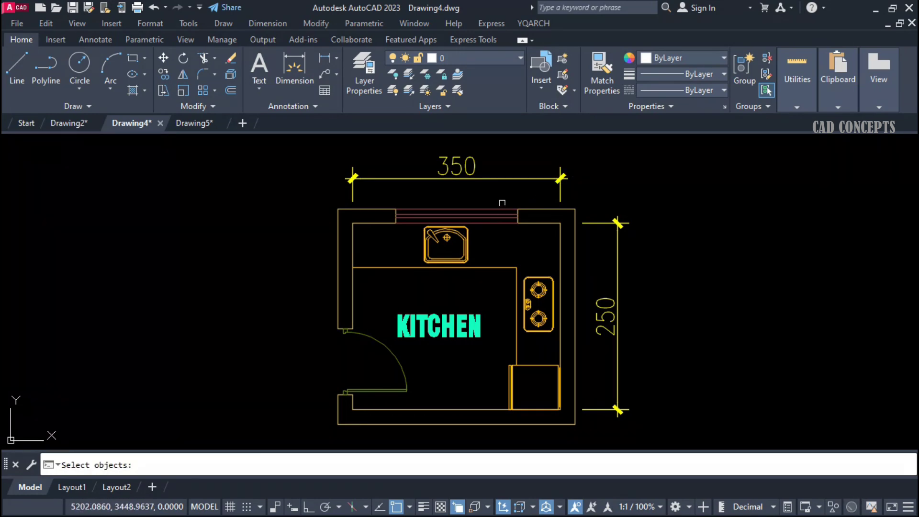
pyautogui.click(489, 223)
pyautogui.press('Return')
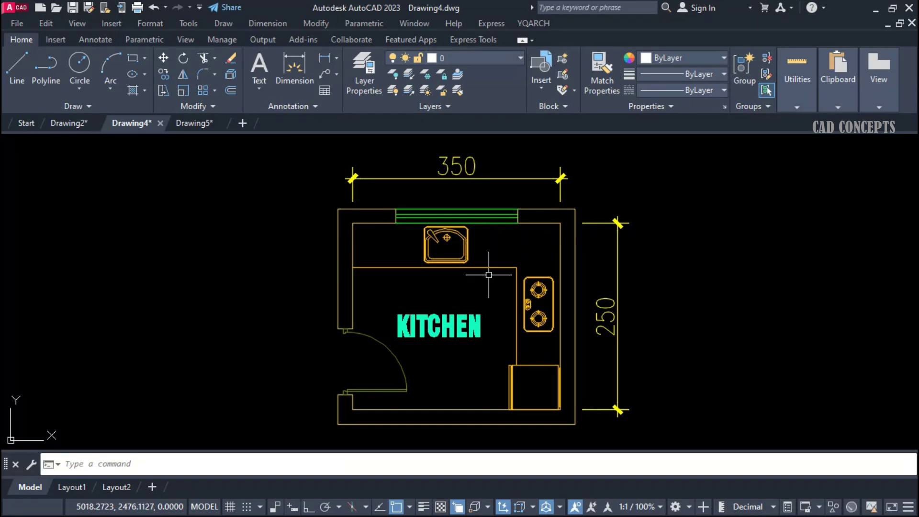
# Step: Change both dimensions of the plan to colour 99 with the CLR99 command
pyautogui.write('cLR99')
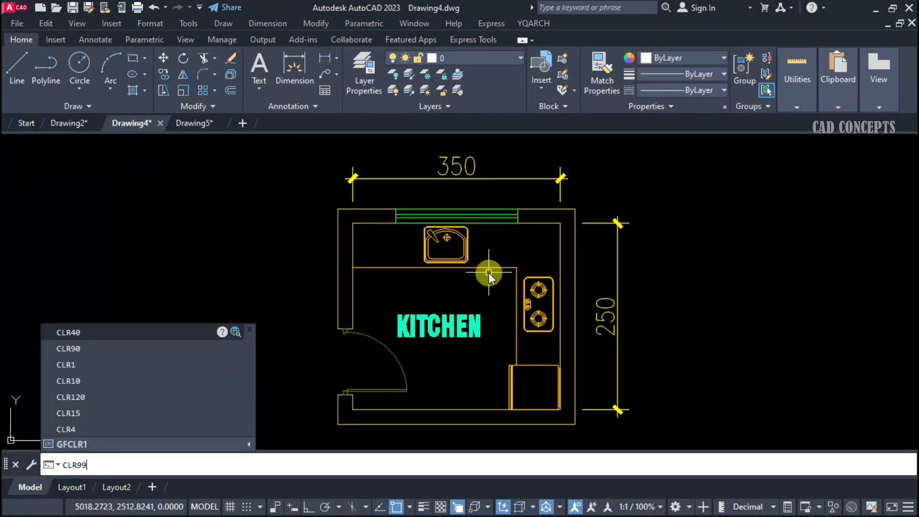
pyautogui.press('Return')
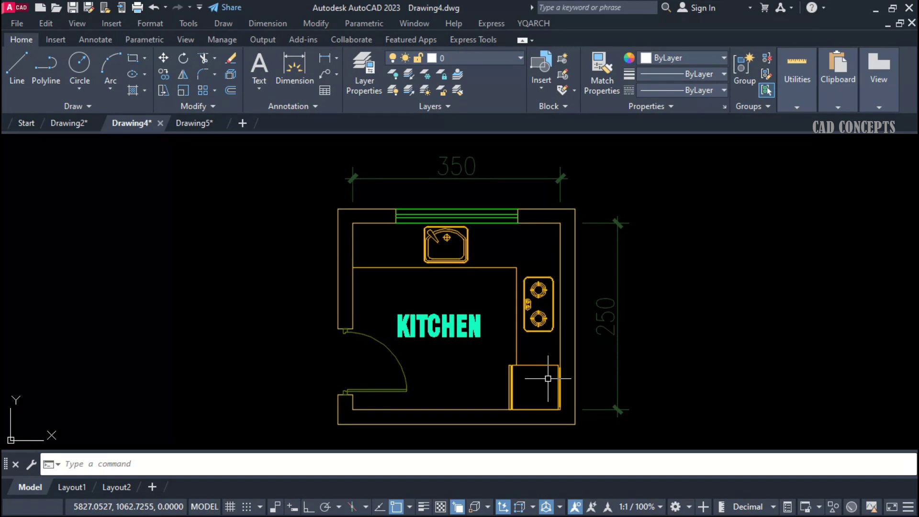
# Step: Change the KITCHEN text to colour 92 with the CLR92 command
pyautogui.write('CLR')
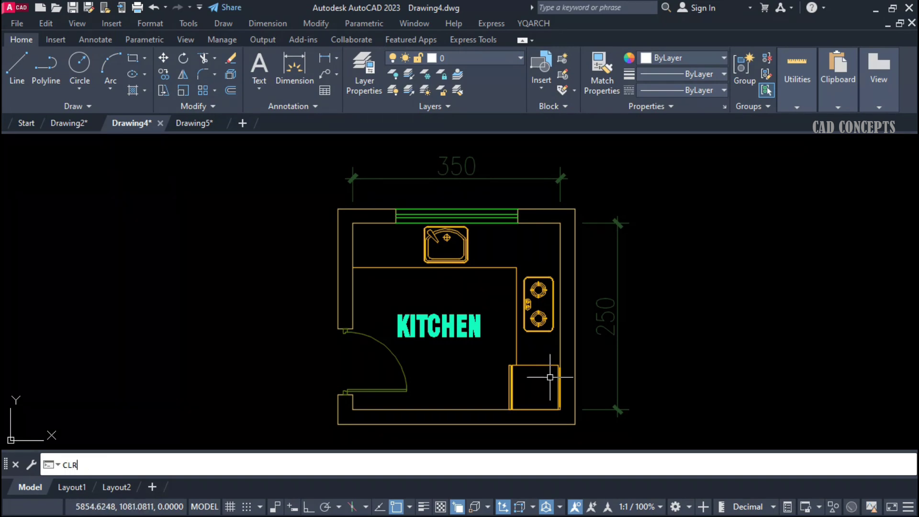
pyautogui.write('92')
pyautogui.press('Return')
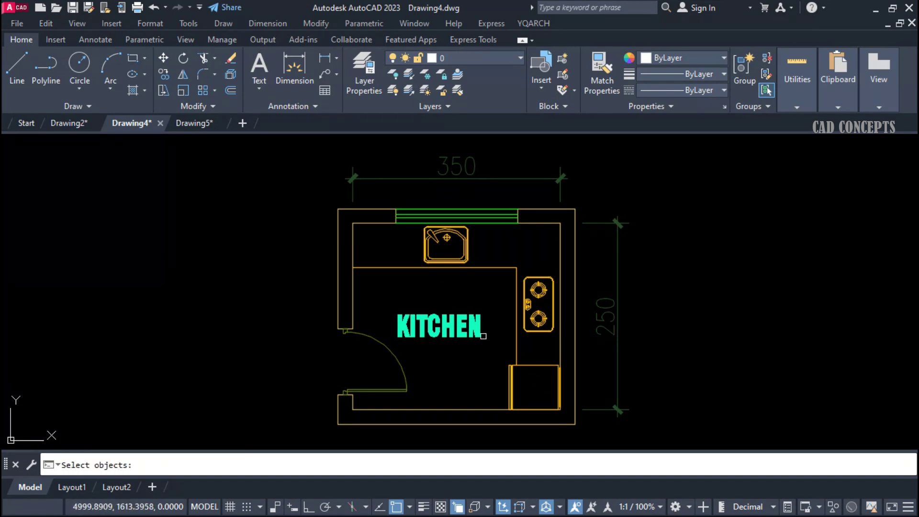
pyautogui.click(483, 336)
pyautogui.press('Return')
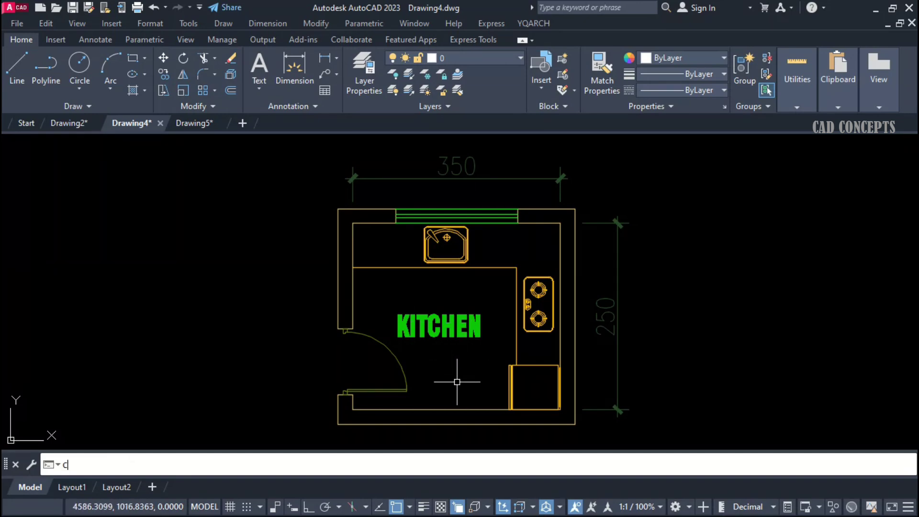
# Step: Change the vertical and horizontal dimensions to colour 4 with the CLR4 command
pyautogui.write('CLR40')
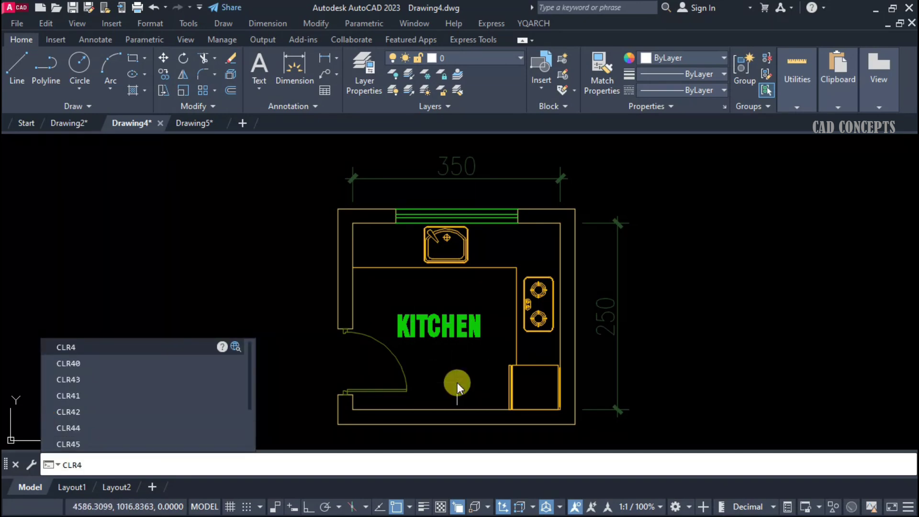
pyautogui.press('Return')
pyautogui.click(637, 181)
pyautogui.click(587, 359)
pyautogui.click(599, 160)
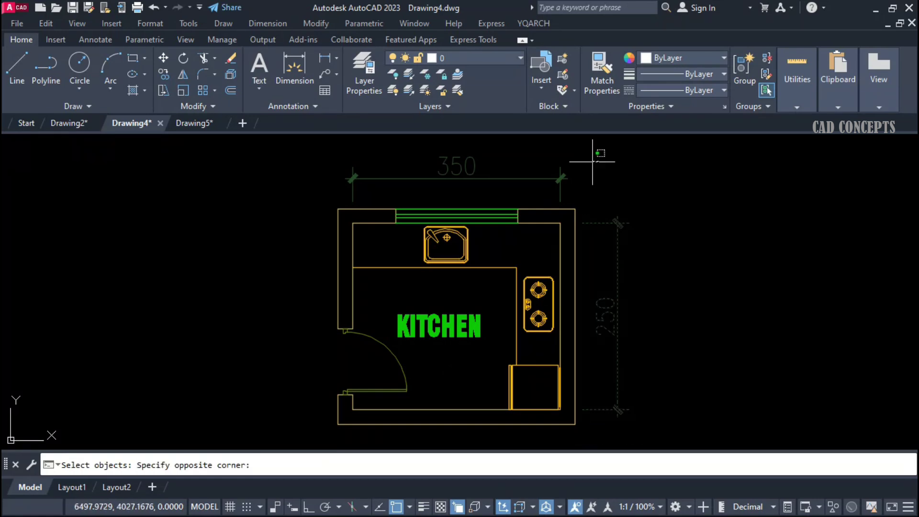
pyautogui.click(318, 210)
pyautogui.press('Return')
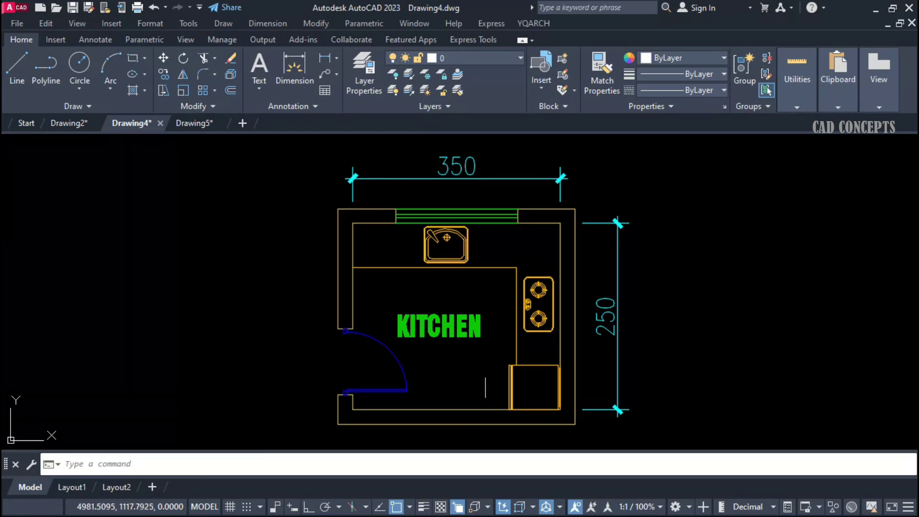
# Step: Open the YQArch Color Shortcuts settings and review the key prefix and maximum shortcut key
pyautogui.moveTo(485, 377); pyautogui.dragTo(477, 373, button='middle')
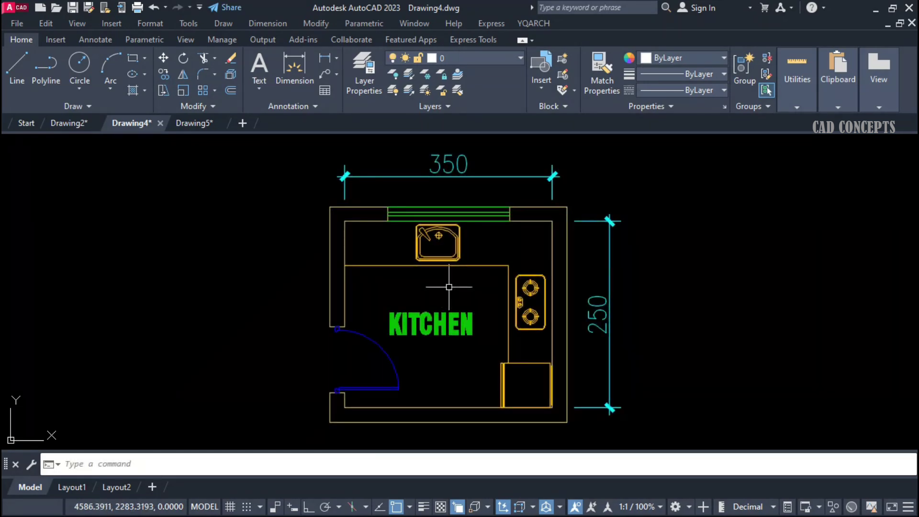
pyautogui.write('Erk')
pyautogui.press('Return')
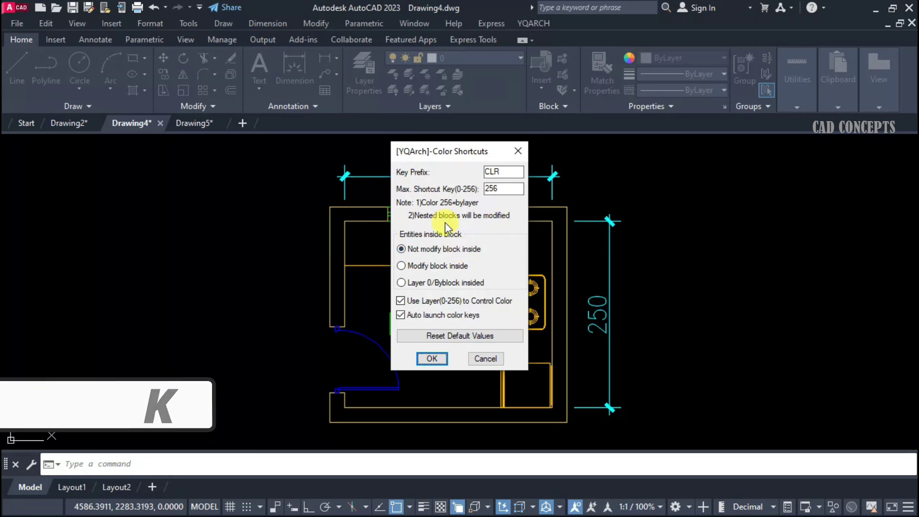
pyautogui.moveTo(520, 171)
pyautogui.mouseDown()
pyautogui.moveTo(469, 167)
pyautogui.moveTo(511, 173)
pyautogui.mouseUp()
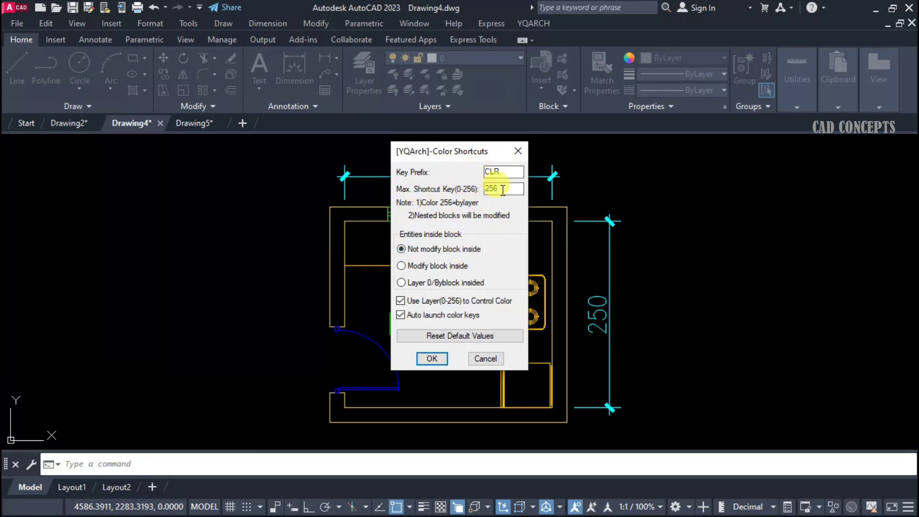
pyautogui.press('End')
pyautogui.press('Return')
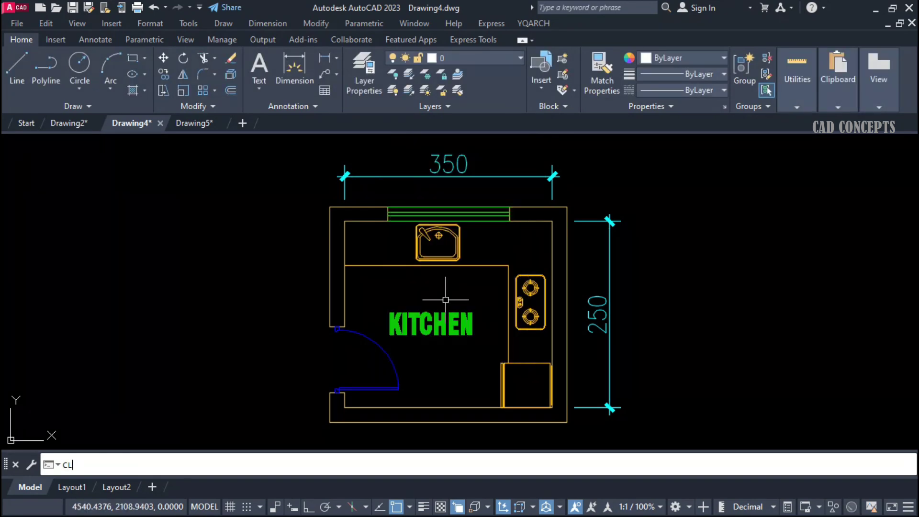
pyautogui.write('CLR')
pyautogui.write('E')
pyautogui.press('Return')
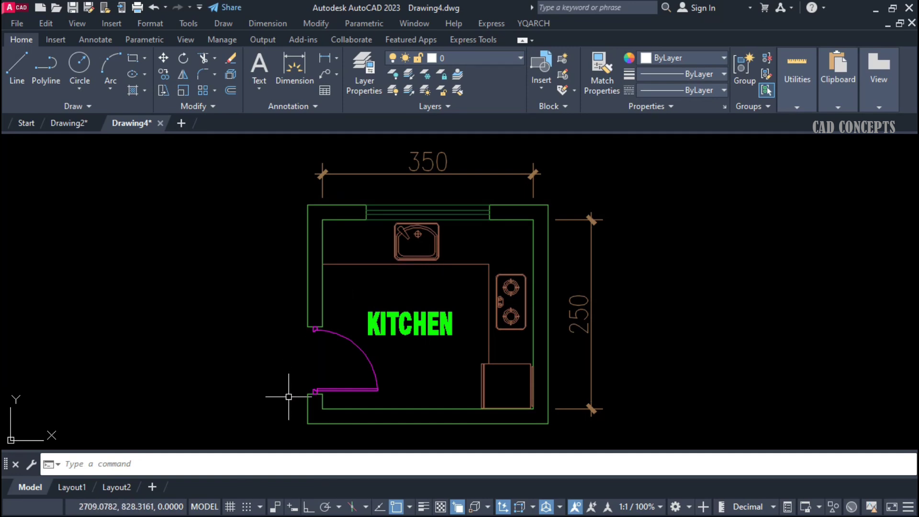
# Step: Select the whole kitchen plan and check which layers the layer list offers
pyautogui.click(284, 435)
pyautogui.click(627, 145)
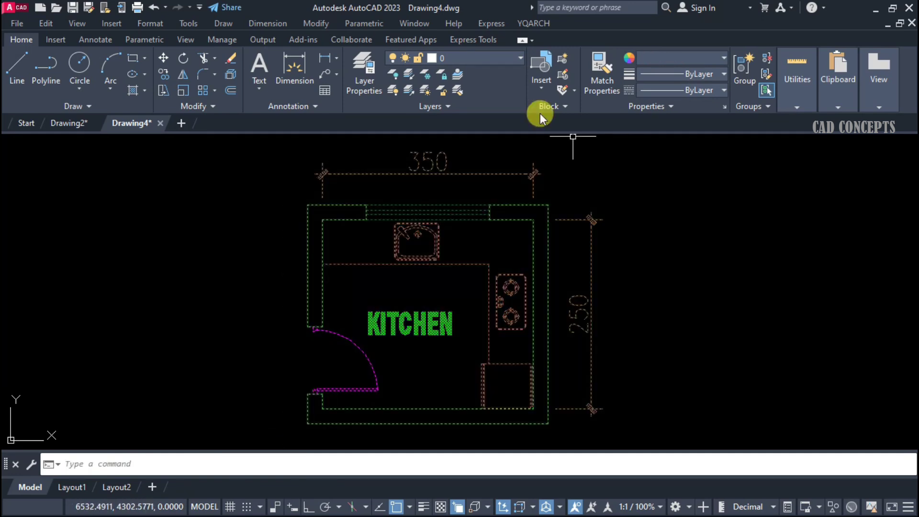
pyautogui.click(486, 61)
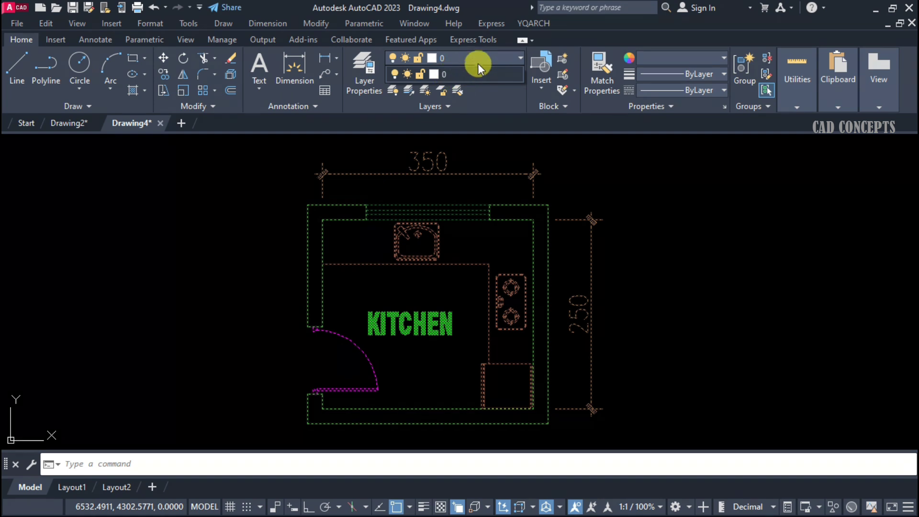
pyautogui.click(479, 62)
pyautogui.press('Escape')
# Step: Select the window and the vertical dimension one after the other to inspect their layer and colour
pyautogui.click(478, 195)
pyautogui.click(459, 236)
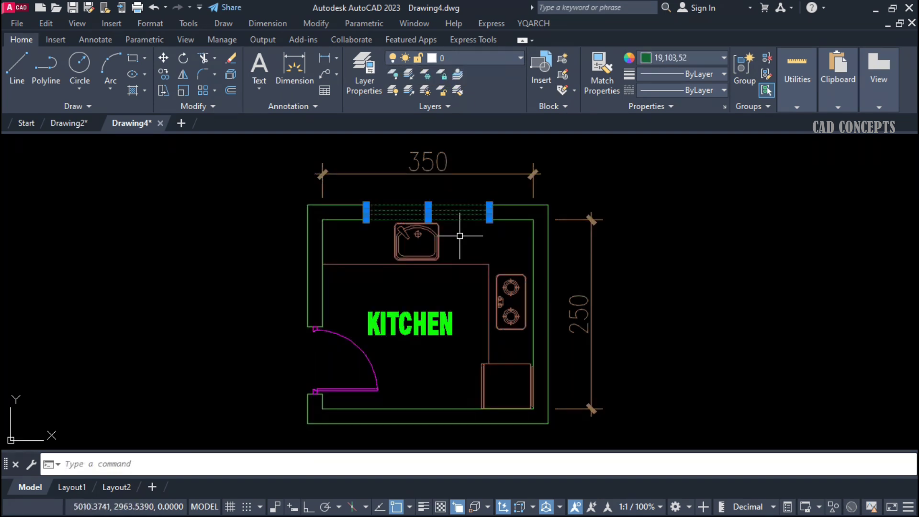
pyautogui.press('Escape')
pyautogui.click(472, 192)
pyautogui.click(570, 253)
pyautogui.press('Escape')
pyautogui.click(607, 179)
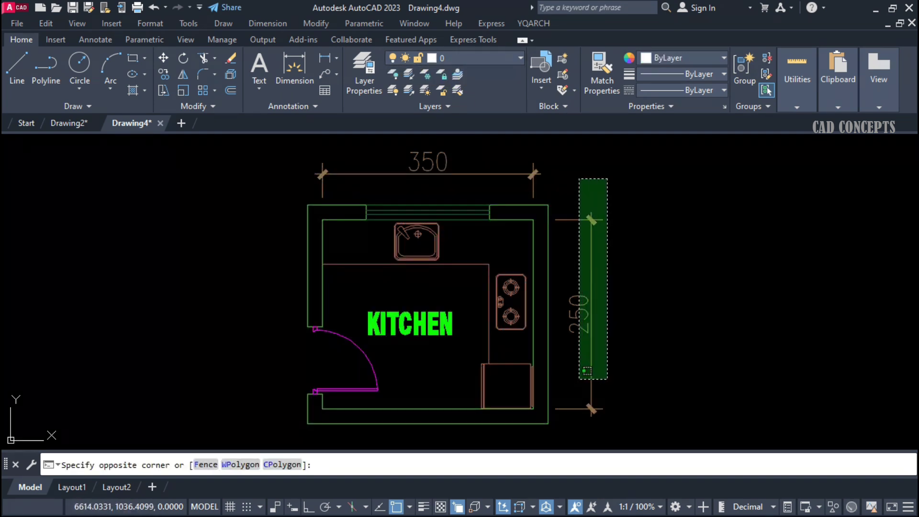
pyautogui.click(587, 370)
pyautogui.press('Escape')
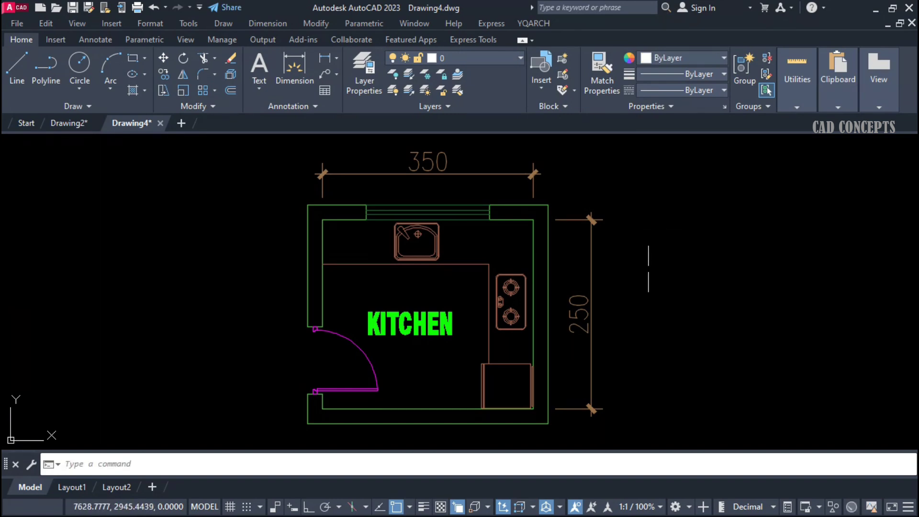
# Step: Reselect all objects of the plan, check their layer in the layer list, and clear the selection
pyautogui.click(280, 433)
pyautogui.click(670, 146)
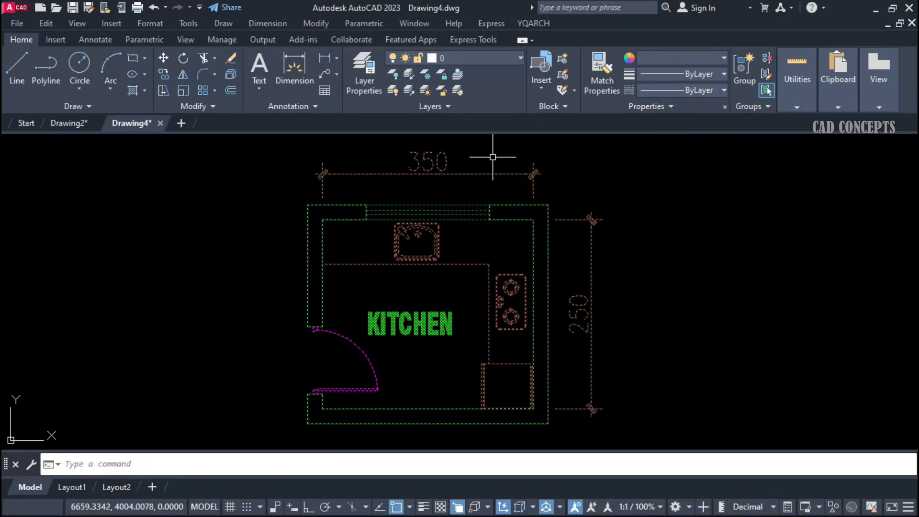
pyautogui.click(448, 59)
pyautogui.click(452, 75)
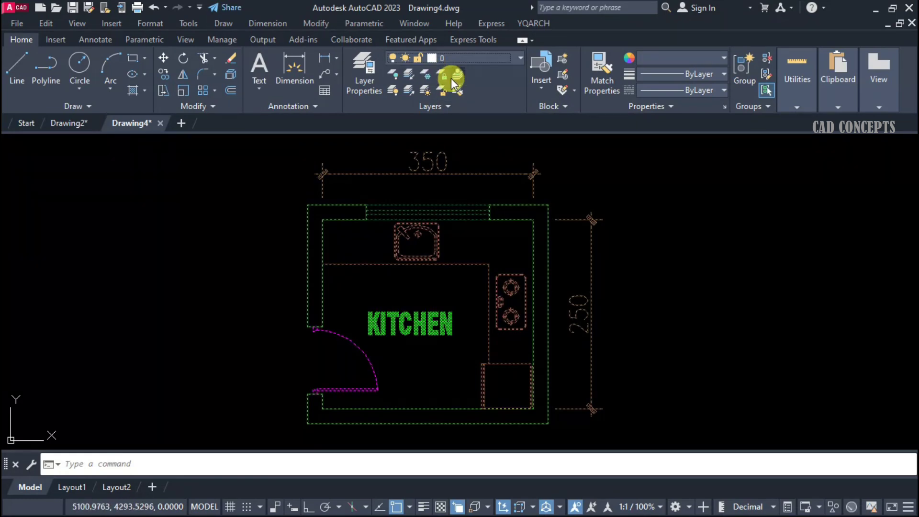
pyautogui.press('Escape')
# Step: Select the sink, the counter line, the upper wall lines and the window in turn to inspect their layer and colour
pyautogui.click(459, 235)
pyautogui.click(359, 255)
pyautogui.press('Escape')
pyautogui.click(473, 237)
pyautogui.click(465, 271)
pyautogui.press('Escape')
pyautogui.click(519, 195)
pyautogui.click(510, 230)
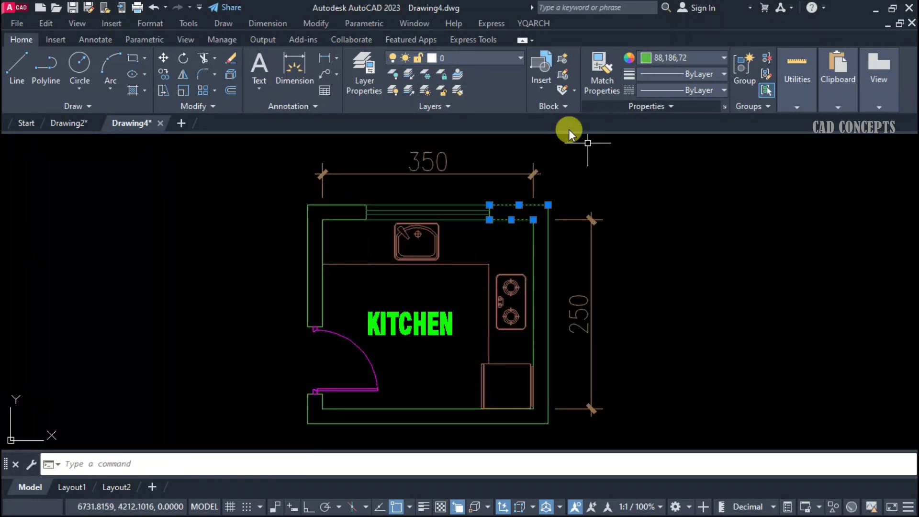
pyautogui.press('Escape')
pyautogui.click(448, 195)
pyautogui.click(444, 231)
pyautogui.press('Escape')
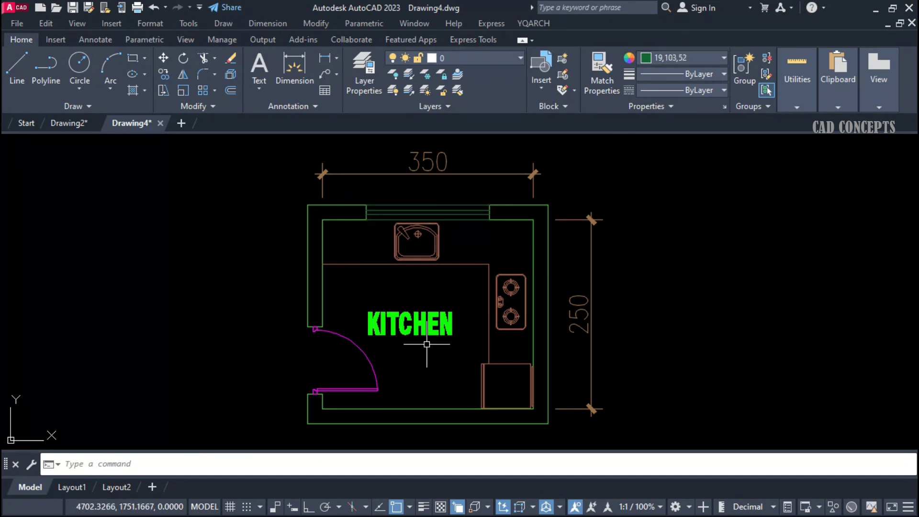
# Step: Select the door and the KITCHEN text in turn to inspect their layer and colour
pyautogui.click(389, 369)
pyautogui.click(357, 360)
pyautogui.press('Escape')
pyautogui.click(433, 335)
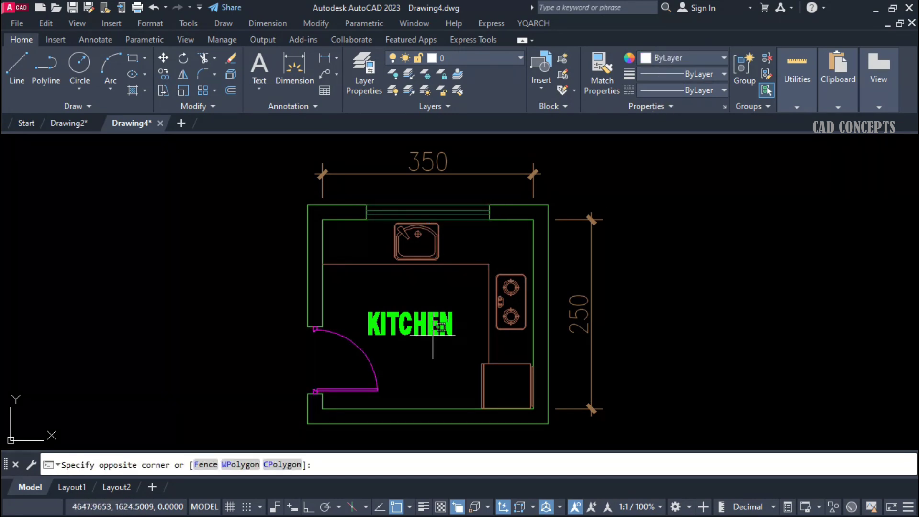
pyautogui.click(335, 322)
pyautogui.press('Escape')
pyautogui.click(448, 330)
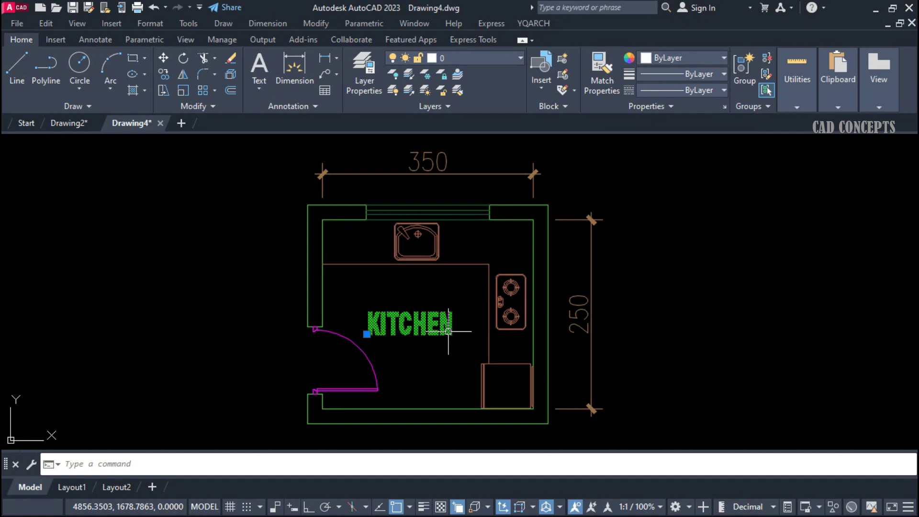
pyautogui.press('Escape')
# Step: Put all objects of the kitchen plan on colour-numbered layers with the C2ER command and check the layer list
pyautogui.moveTo(494, 293); pyautogui.dragTo(500, 294, button='middle')
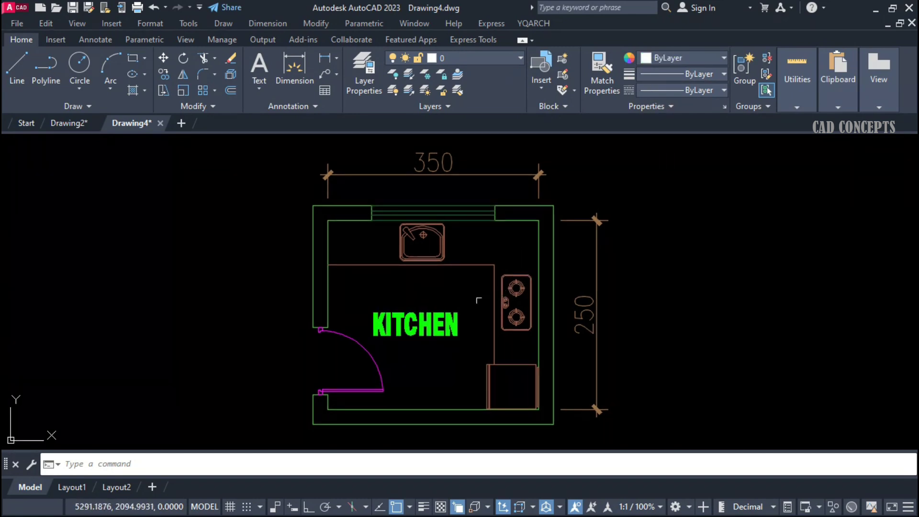
pyautogui.write('c2er')
pyautogui.press('Return')
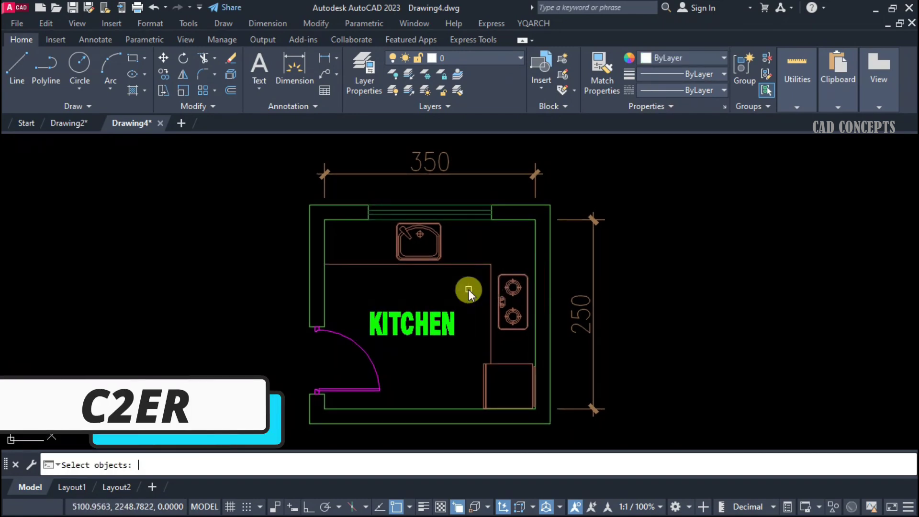
pyautogui.click(277, 443)
pyautogui.click(688, 134)
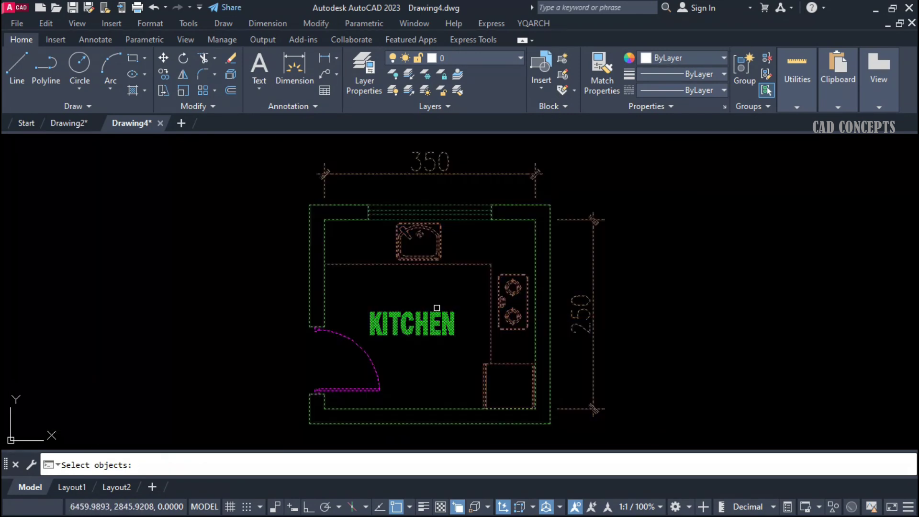
pyautogui.press('Return')
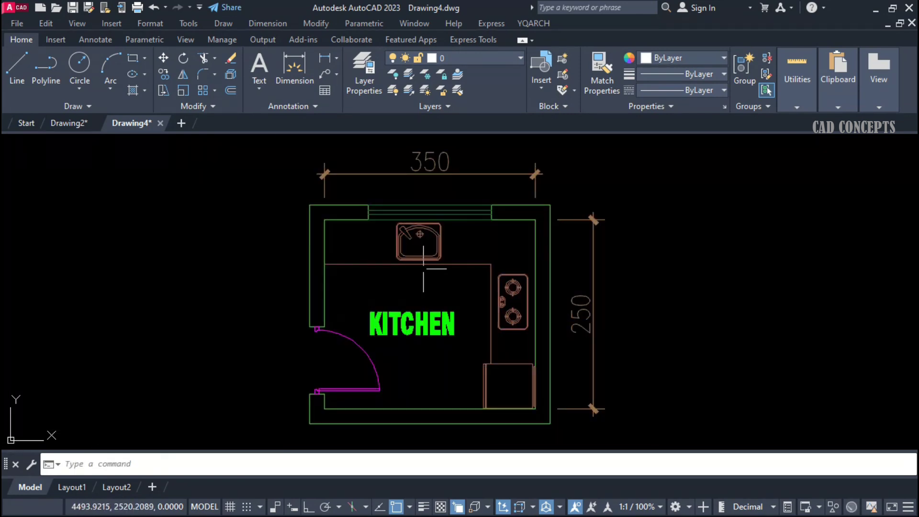
pyautogui.click(495, 59)
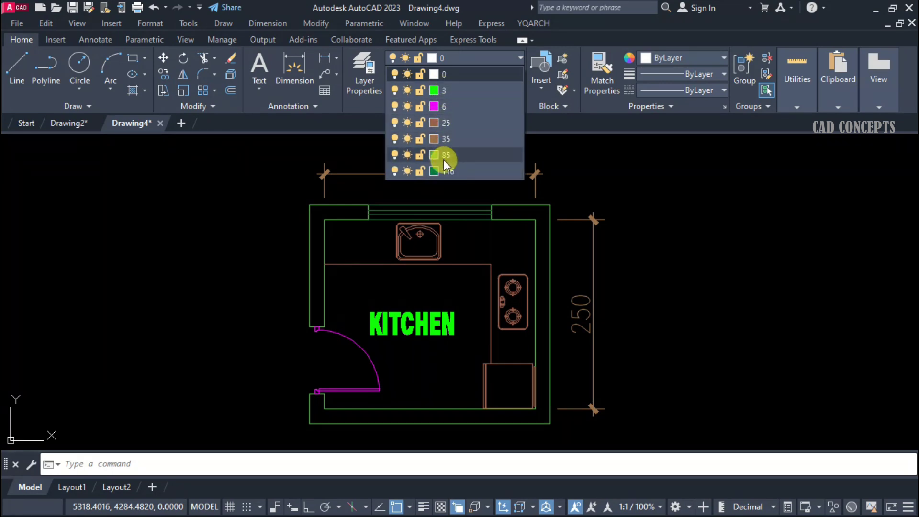
pyautogui.click(382, 231)
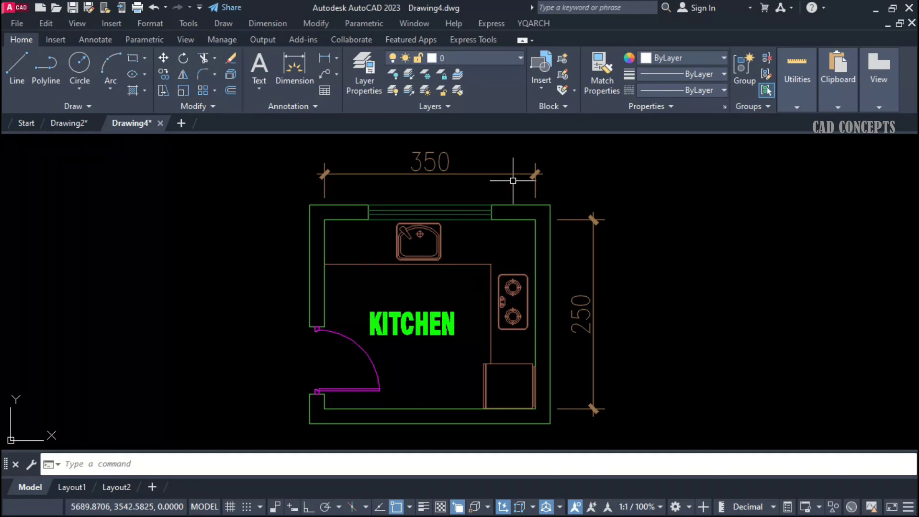
# Step: Freeze and thaw layer 3 repeatedly, and turn it off and back on
pyautogui.click(504, 61)
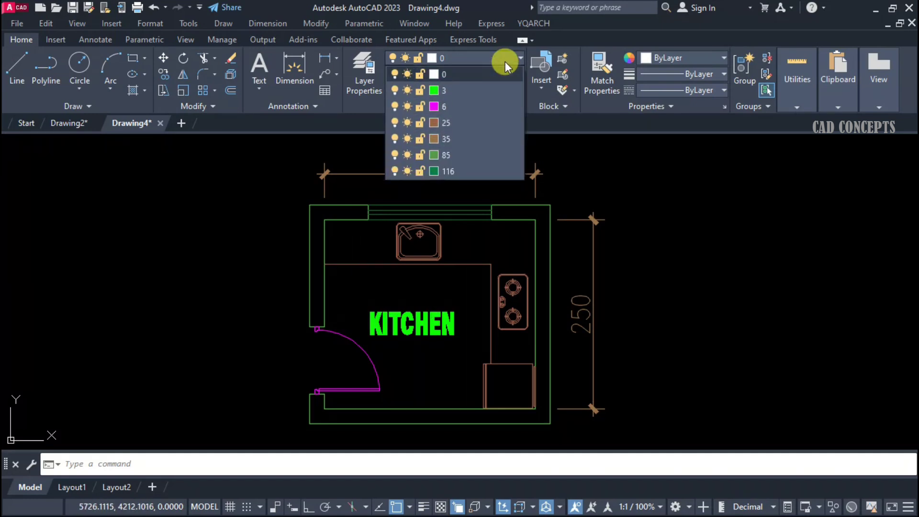
pyautogui.click(406, 93)
pyautogui.click(406, 93)
pyautogui.click(406, 93)
pyautogui.click(406, 93)
pyautogui.click(397, 91)
pyautogui.click(397, 91)
# Step: Freeze and thaw layer 6 twice
pyautogui.click(407, 107)
pyautogui.click(407, 107)
pyautogui.click(407, 107)
pyautogui.click(407, 107)
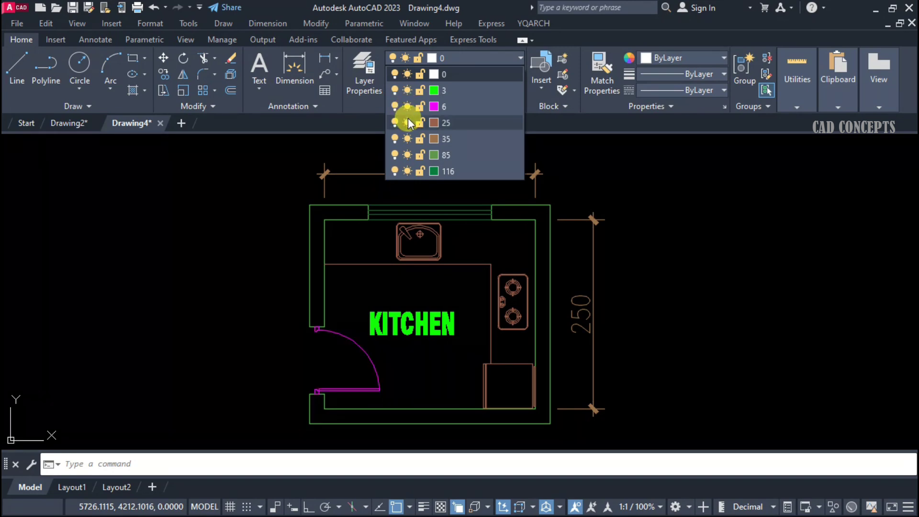
# Step: Freeze and thaw layer 25 twice, and do the same with layer 35
pyautogui.click(407, 122)
pyautogui.click(408, 122)
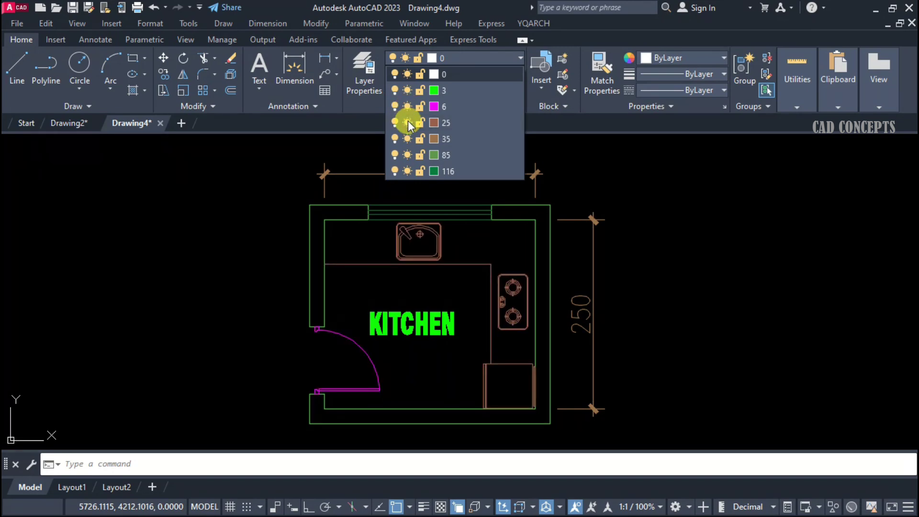
pyautogui.click(408, 122)
pyautogui.click(408, 122)
pyautogui.click(408, 139)
pyautogui.click(407, 138)
pyautogui.click(408, 138)
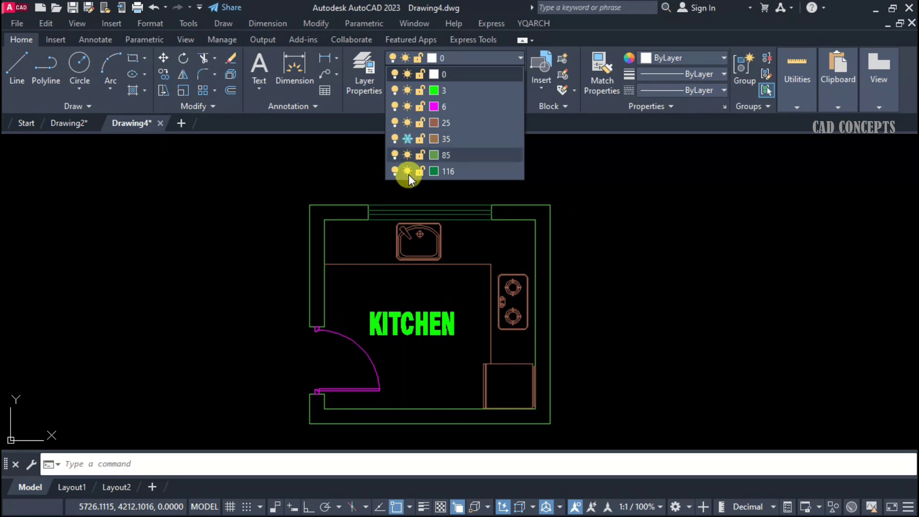
pyautogui.click(408, 139)
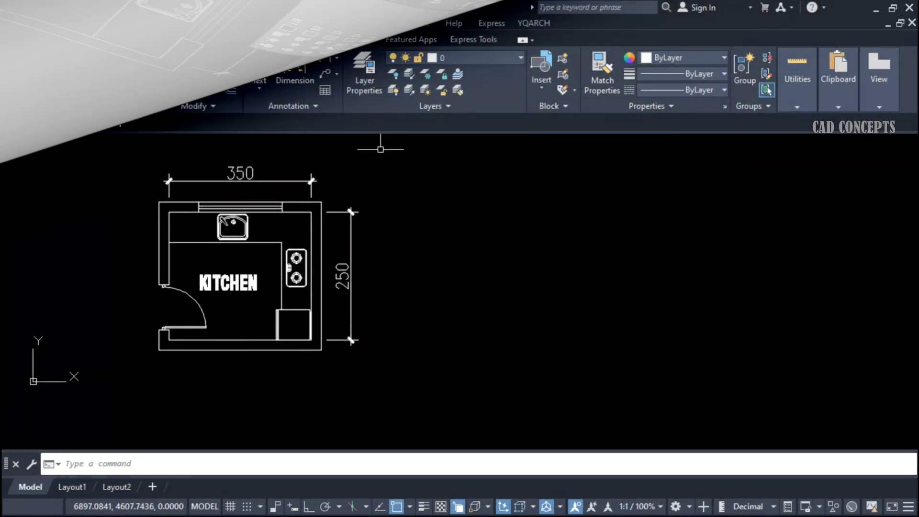
# Step: Select the whole uncoloured kitchen plan to check its layer, and clear the selection
pyautogui.click(379, 150)
pyautogui.click(179, 377)
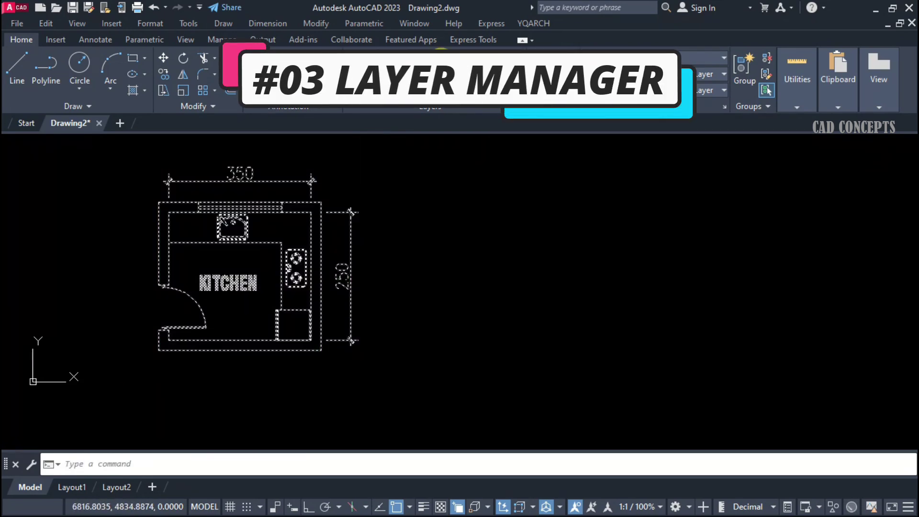
pyautogui.scroll(2, 397, 239)
pyautogui.press('Escape')
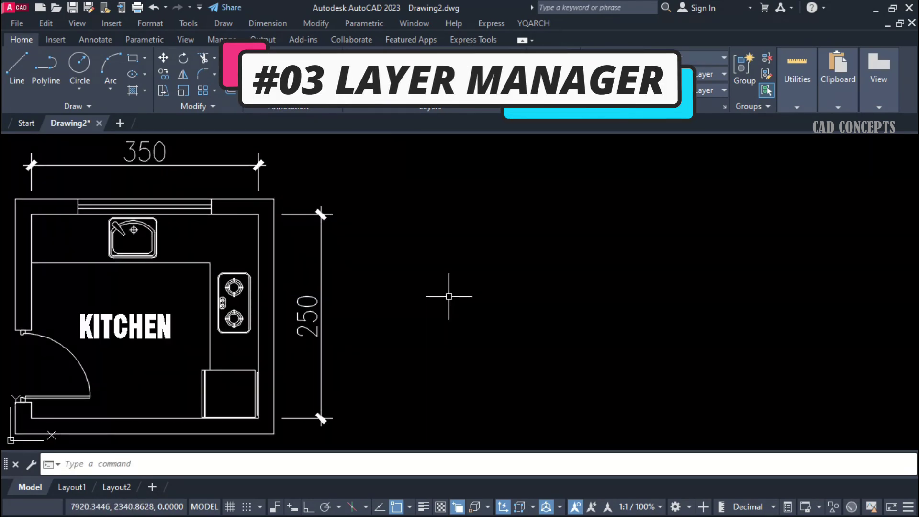
# Step: Open YQArch's Layer Shortcuts manager and enter shortcut DDIM and layer name DIMENSION for the COLUMN entry
pyautogui.write('ersc')
pyautogui.press('Return')
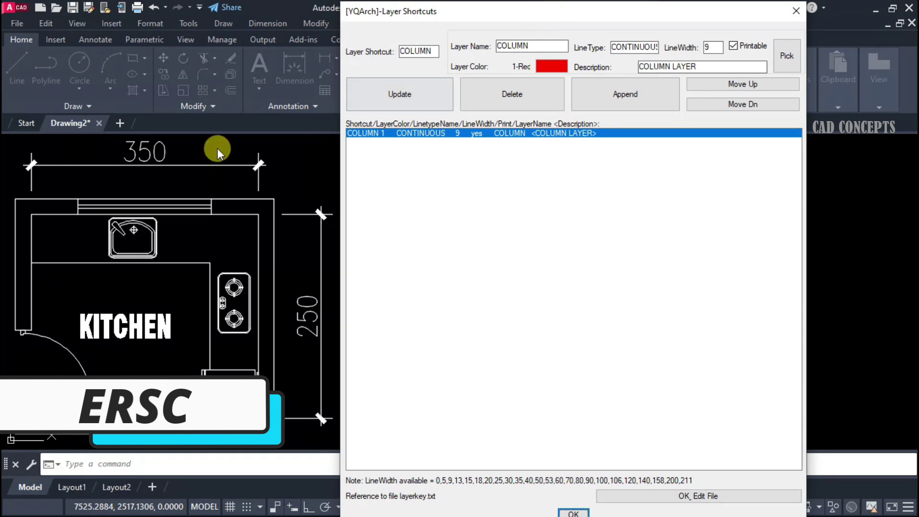
pyautogui.doubleClick(436, 55)
pyautogui.write('DDIM')
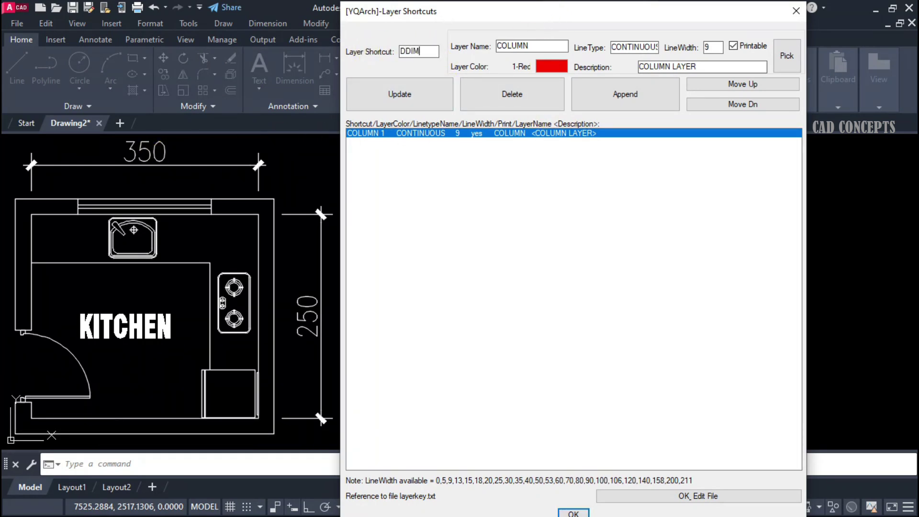
pyautogui.doubleClick(534, 48)
pyautogui.write('DIMENSION')
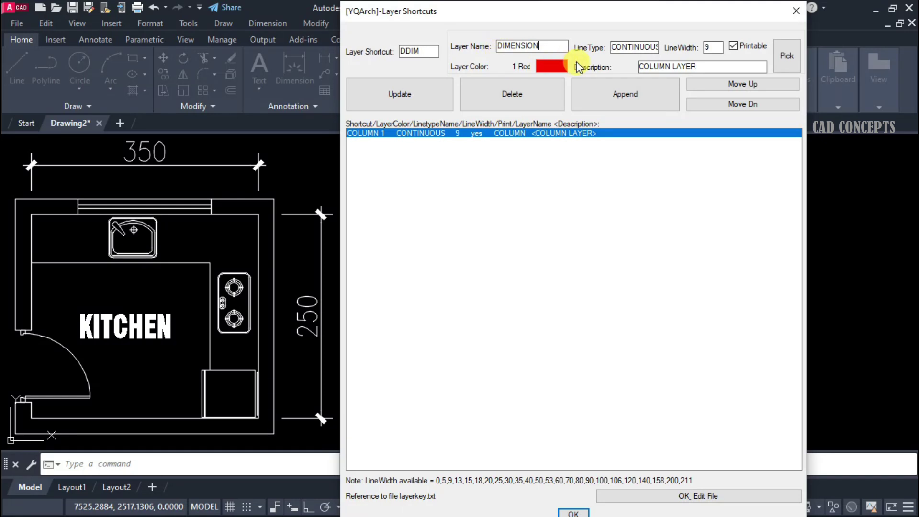
# Step: Set the line width to 5 and the description to DIMENSION LAYER for the DDIM shortcut
pyautogui.click(707, 46)
pyautogui.moveTo(711, 50); pyautogui.dragTo(706, 50)
pyautogui.write('5')
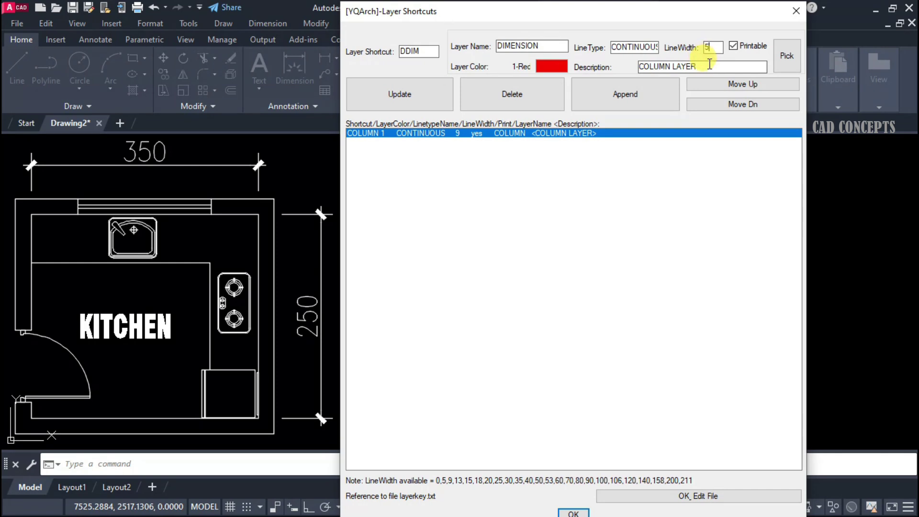
pyautogui.moveTo(672, 67); pyautogui.dragTo(633, 68)
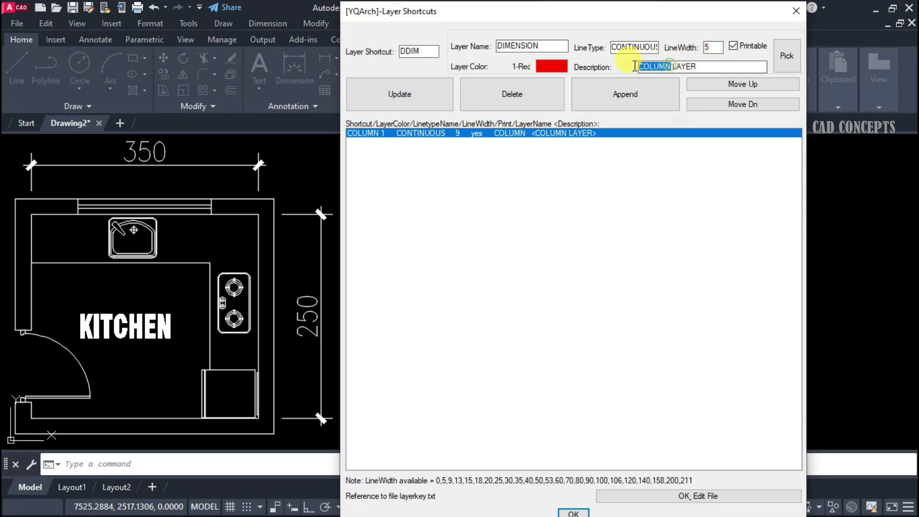
pyautogui.write('DIMENSI')
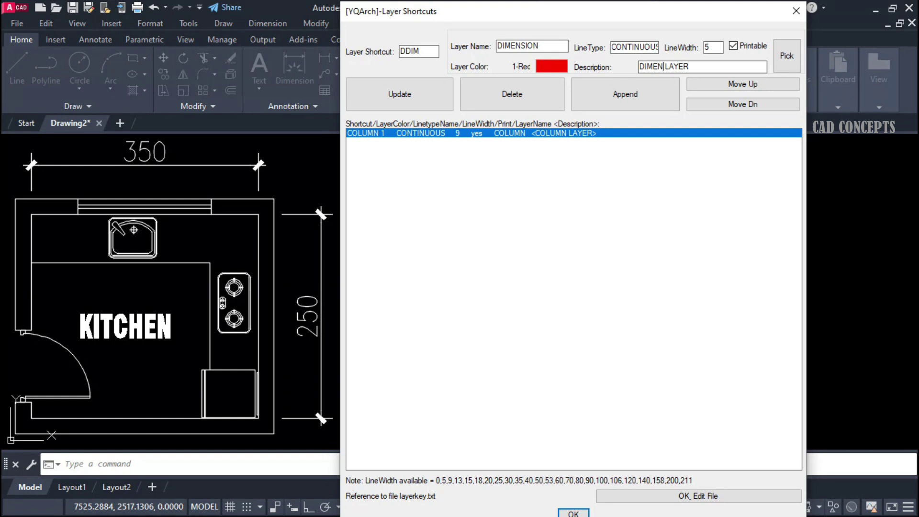
pyautogui.write('ON')
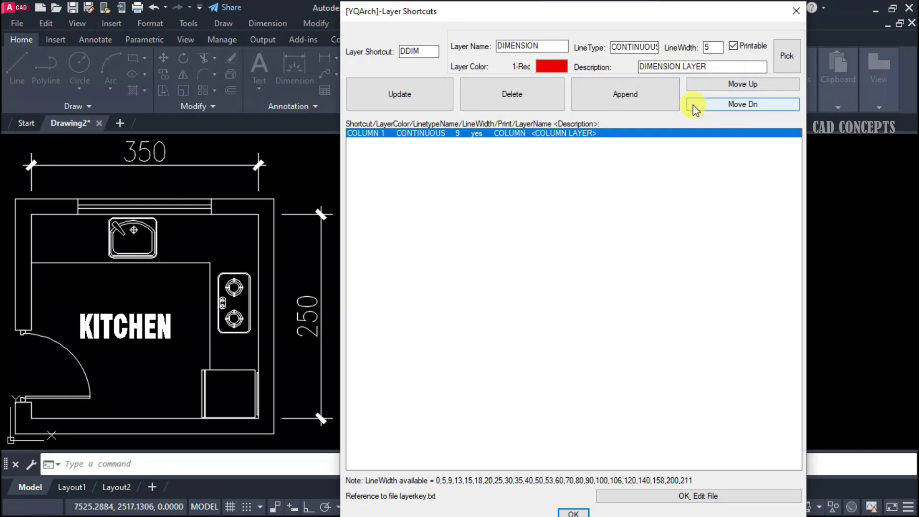
# Step: Assign colour 17 to the DIMENSION layer and update the COLUMN entry with the DDIM settings
pyautogui.click(558, 66)
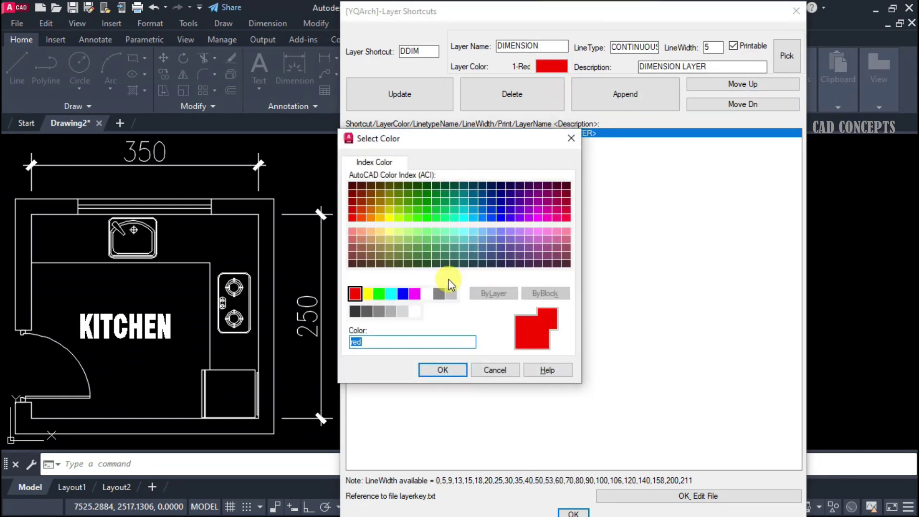
pyautogui.click(353, 258)
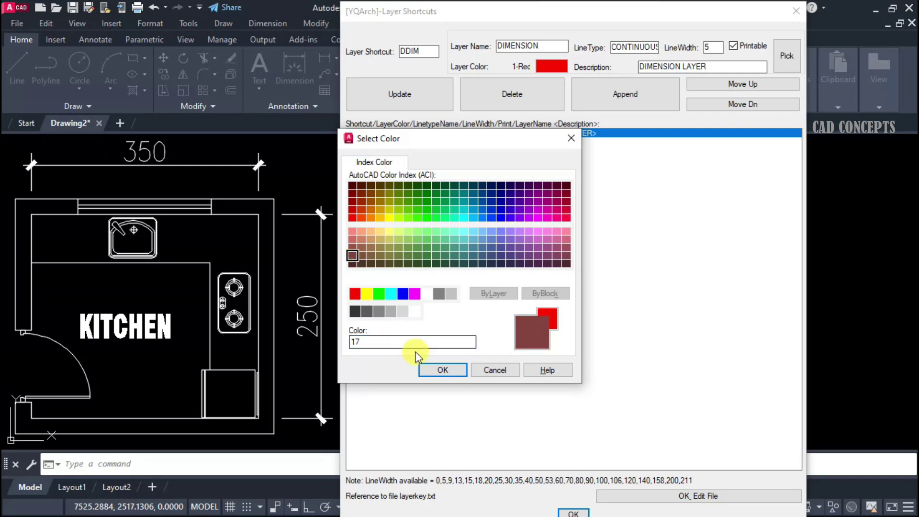
pyautogui.click(441, 370)
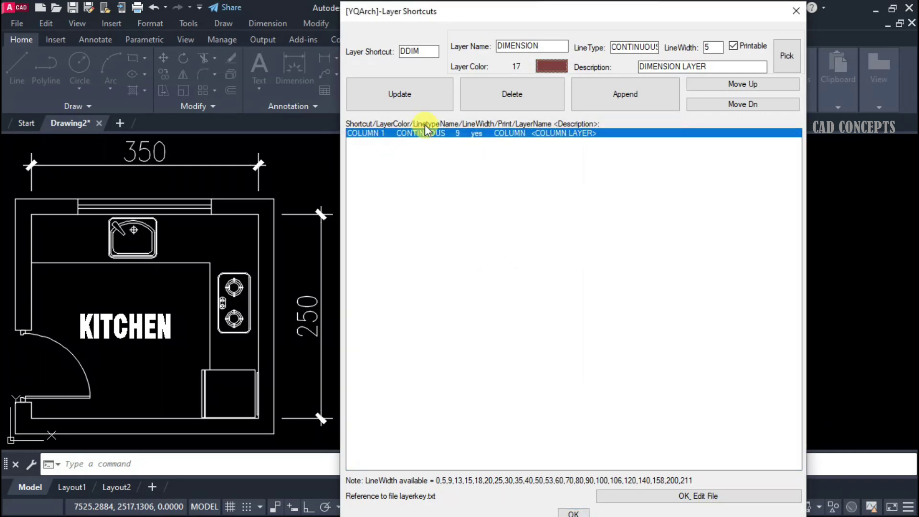
pyautogui.click(408, 95)
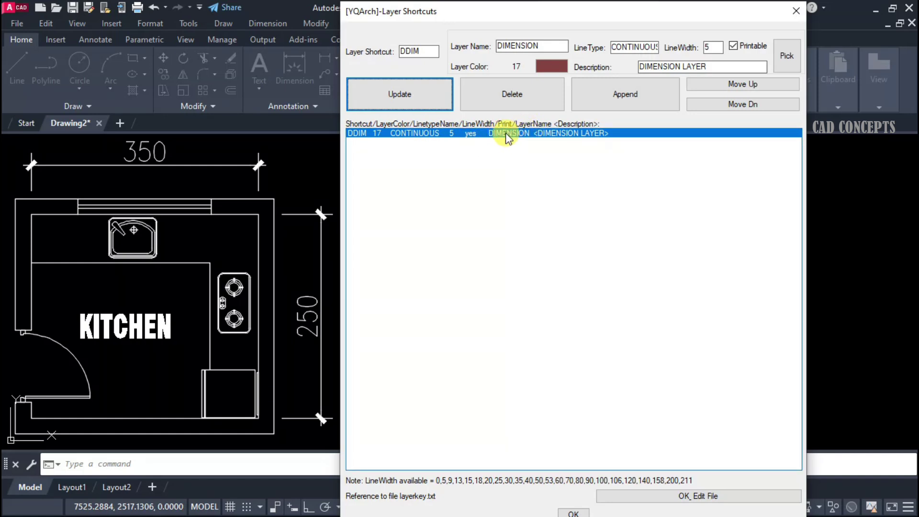
# Step: Append a second layer shortcut entry and enter WALL as both its shortcut and its layer name
pyautogui.click(623, 98)
pyautogui.click(431, 275)
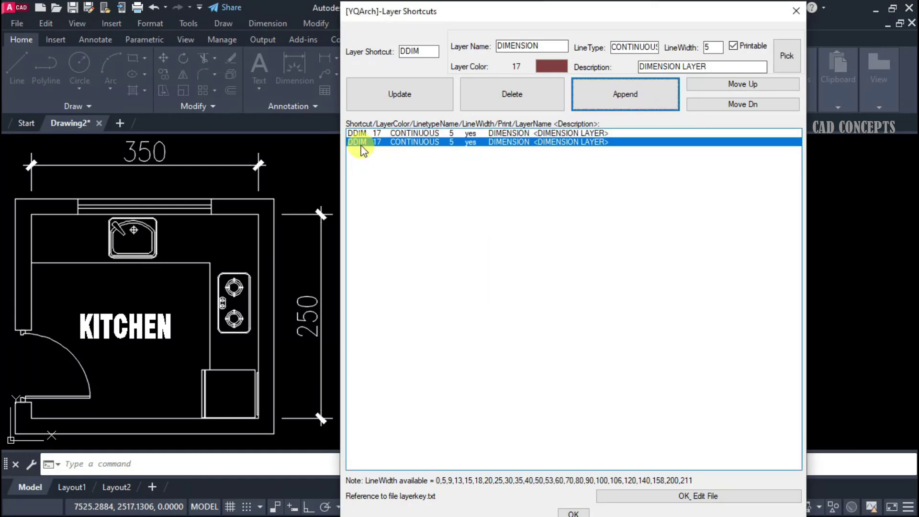
pyautogui.moveTo(423, 52); pyautogui.dragTo(395, 47)
pyautogui.write('W')
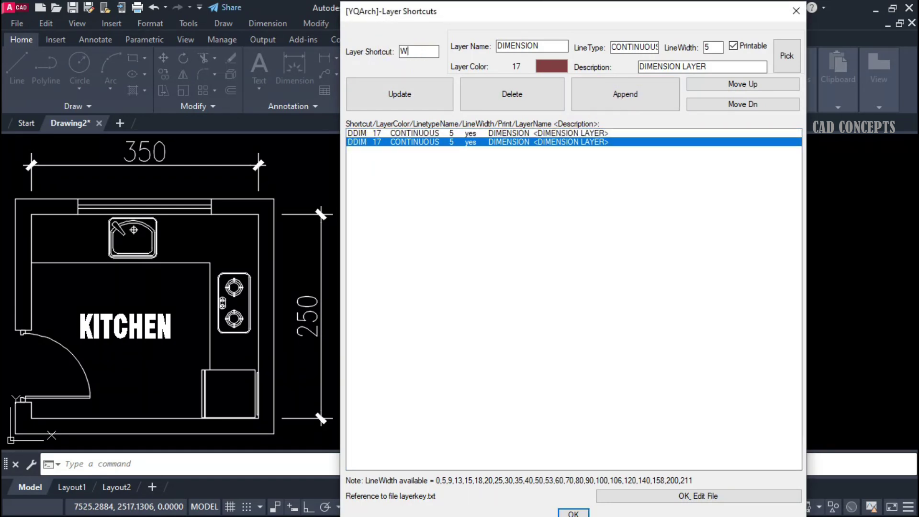
pyautogui.write('ALL')
pyautogui.moveTo(545, 46); pyautogui.dragTo(469, 47)
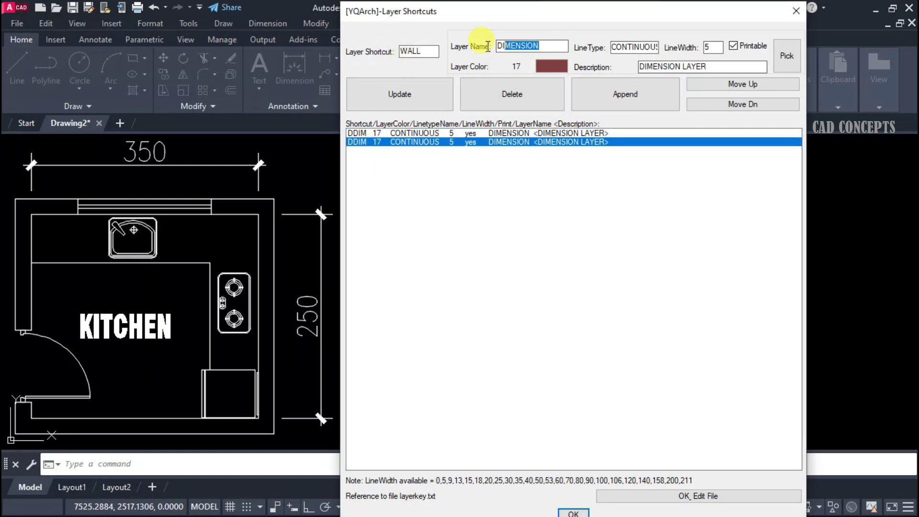
pyautogui.write('WALL')
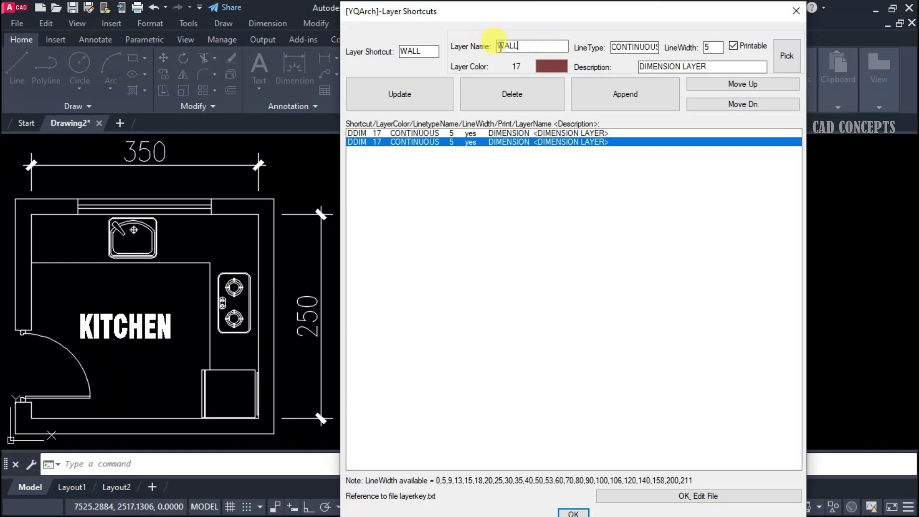
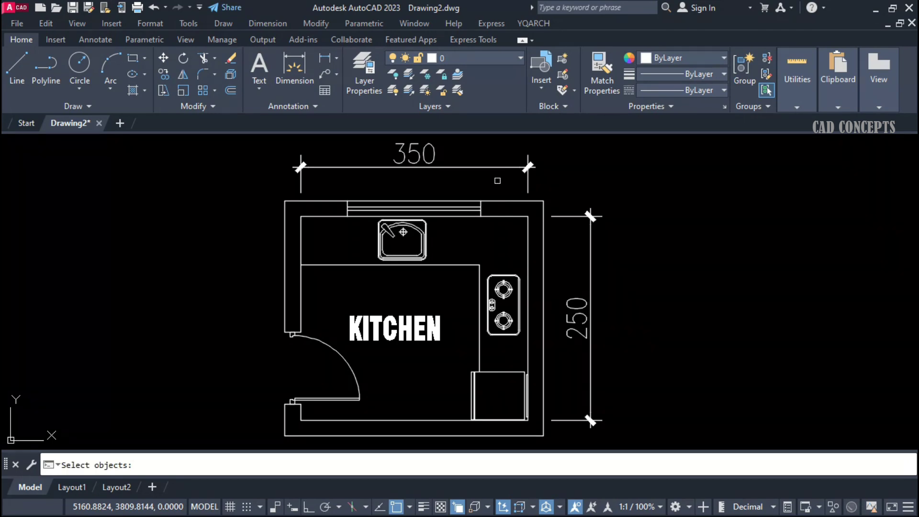
# Step: Select the kitchen plan's dimensions for the DDDIM shortcut and assign them to the DIMENSION layer
pyautogui.click(555, 151)
pyautogui.click(246, 179)
pyautogui.press('Return')
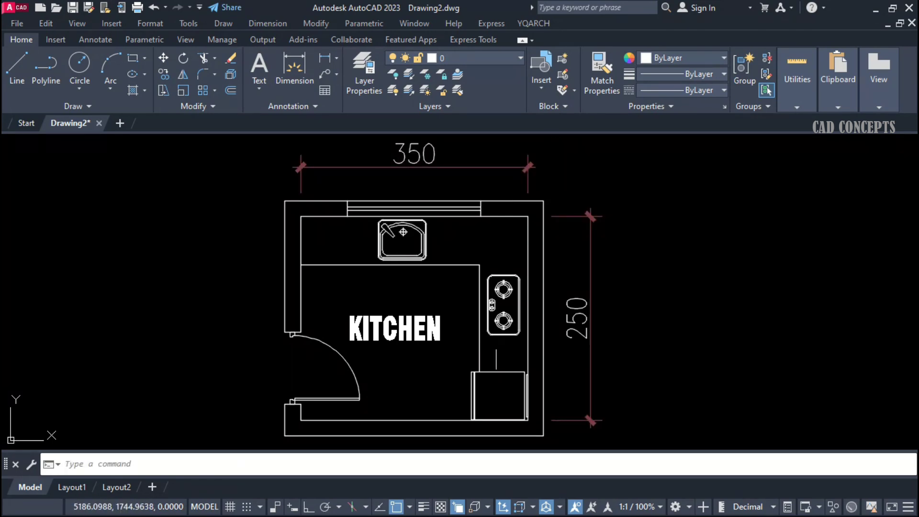
# Step: Assign the kitchen door to the DOOR layer with the DOOR layer shortcut
pyautogui.write('DOOR')
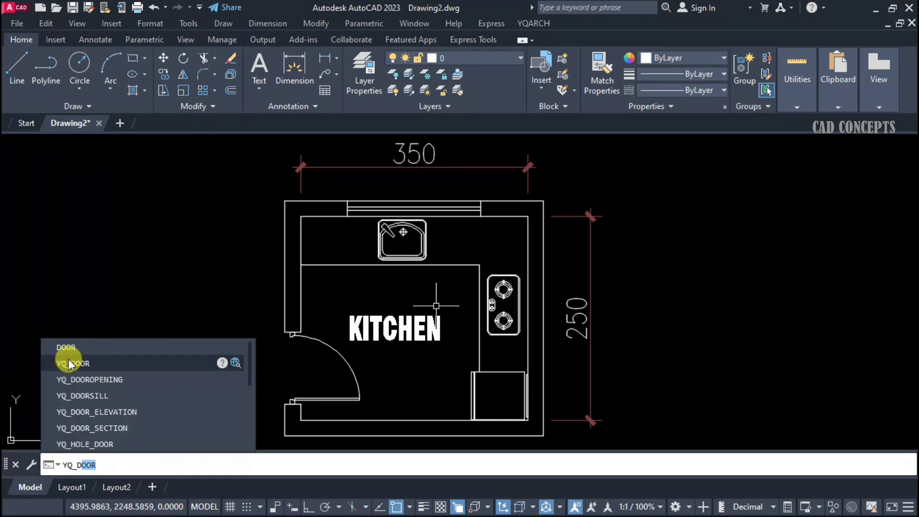
pyautogui.click(63, 347)
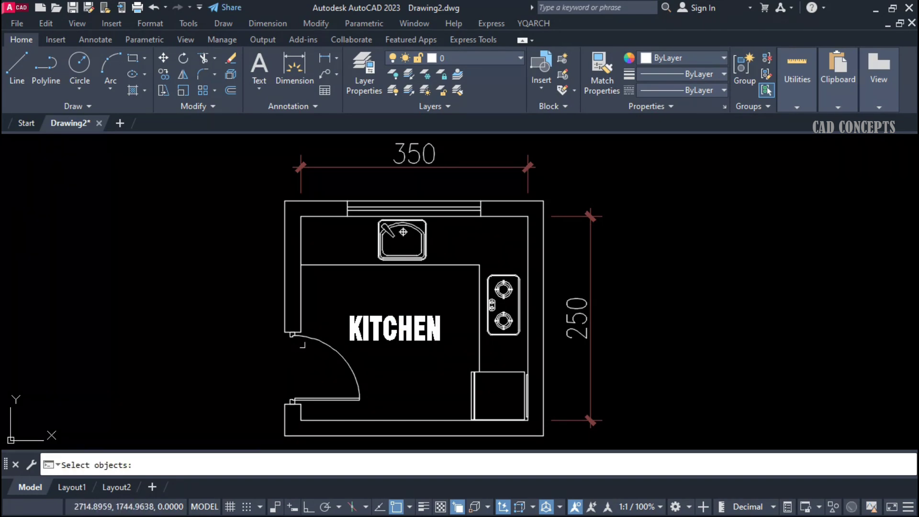
pyautogui.click(306, 338)
pyautogui.rightClick(302, 356)
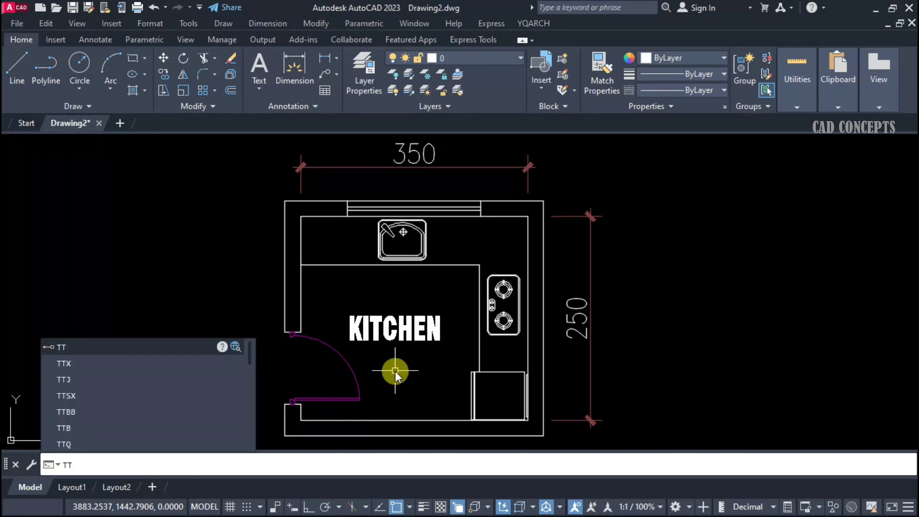
# Step: Assign the KITCHEN label to the TEXT layer with the TTXT layer shortcut
pyautogui.write('XT')
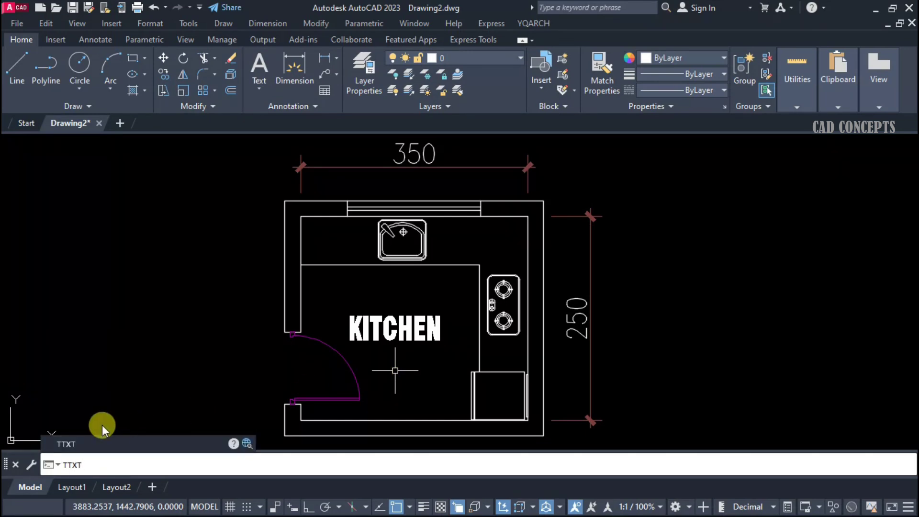
pyautogui.click(54, 441)
pyautogui.click(383, 330)
pyautogui.press('Return')
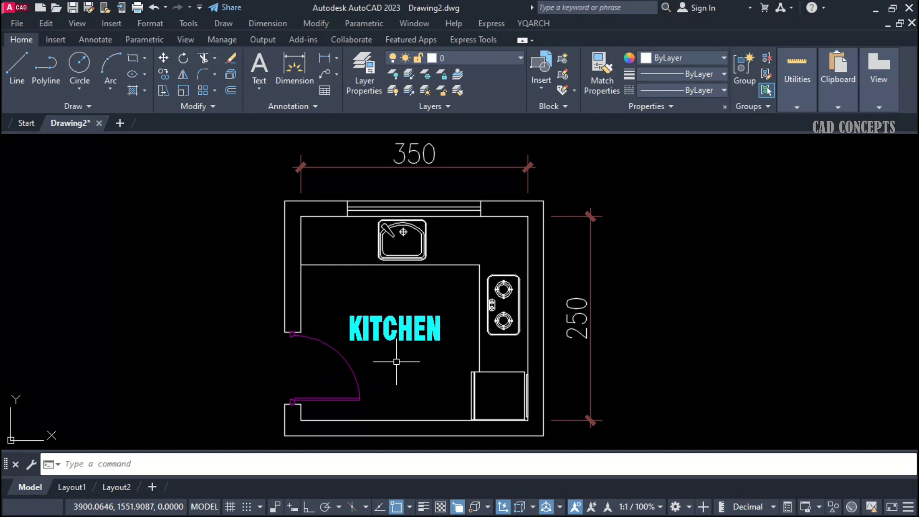
# Step: Assign the window in the kitchen's upper wall to the WINDOW layer with the WWIN layer shortcut
pyautogui.write('WWIN')
pyautogui.click(64, 445)
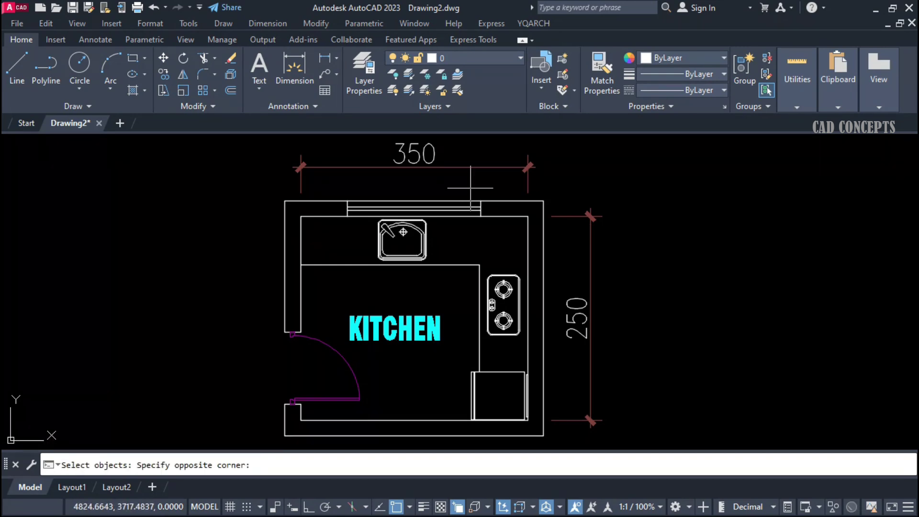
pyautogui.click(456, 213)
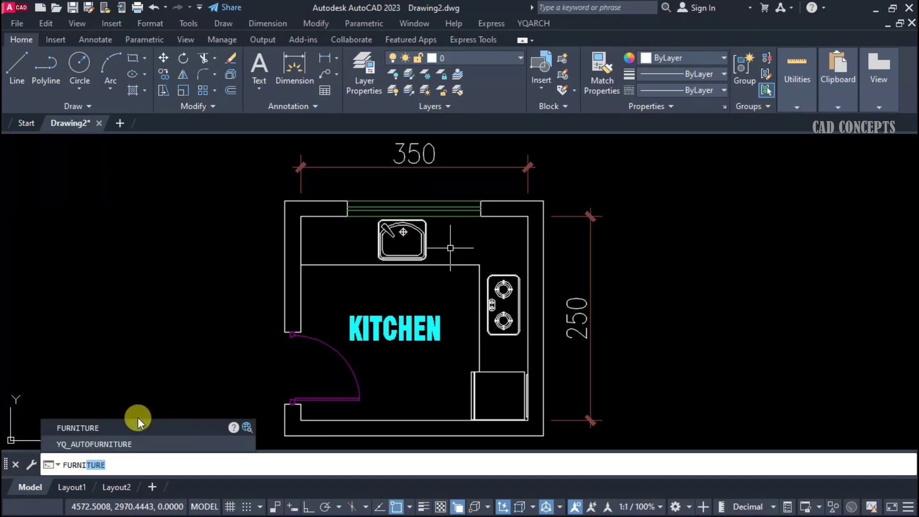
# Step: Assign the sink, stove, refrigerator and countertop lines to the FURNITURE layer with the FURNITURE layer shortcut
pyautogui.click(91, 427)
pyautogui.click(511, 247)
pyautogui.click(502, 250)
pyautogui.click(448, 247)
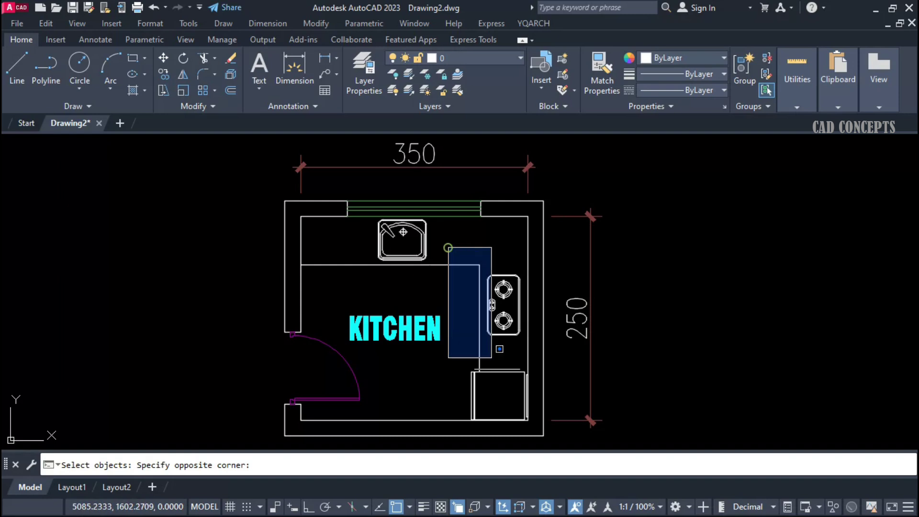
pyautogui.click(530, 425)
pyautogui.click(357, 188)
pyautogui.click(450, 263)
pyautogui.click(447, 275)
pyautogui.click(446, 276)
pyautogui.click(293, 239)
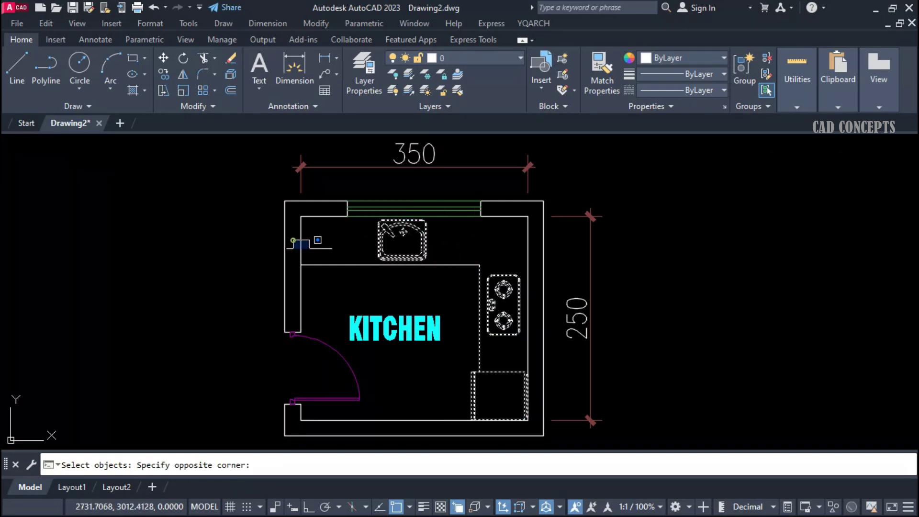
pyautogui.click(511, 289)
pyautogui.press('Return')
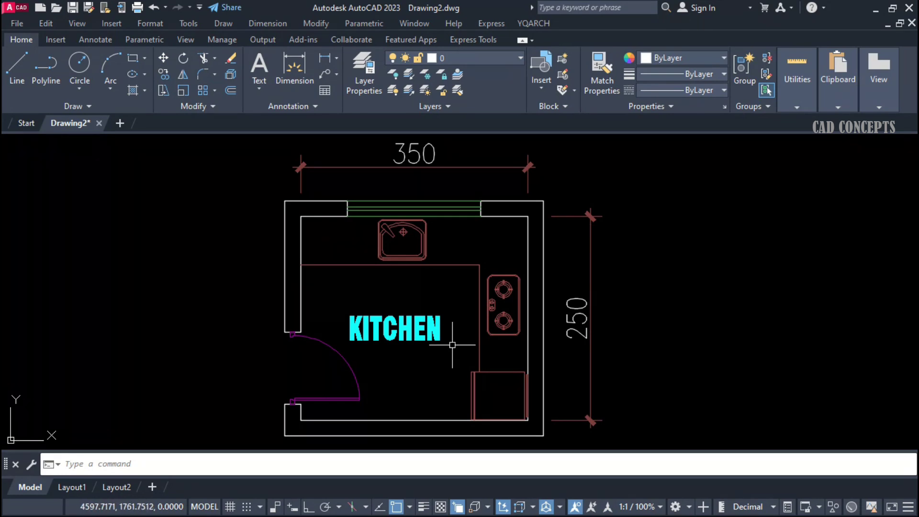
# Step: Assign all the kitchen wall lines to the WALL layer with the WALL layer shortcut
pyautogui.write('WAA')
pyautogui.press('BackSpace')
pyautogui.write('LL')
pyautogui.press('Return')
pyautogui.click(471, 192)
pyautogui.click(552, 231)
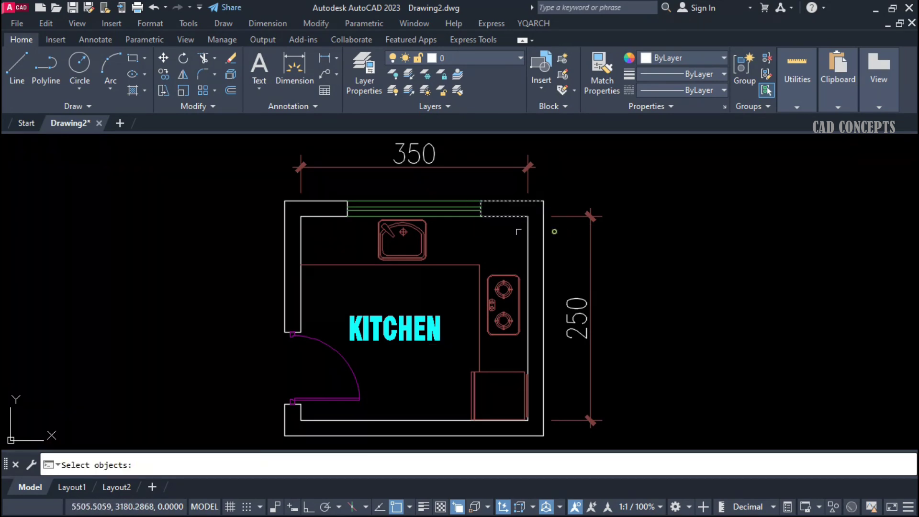
pyautogui.click(256, 196)
pyautogui.click(359, 238)
pyautogui.click(263, 196)
pyautogui.click(519, 352)
pyautogui.press('Return')
# Step: Check which layers the two dimensions and the window are assigned to
pyautogui.moveTo(448, 311)
pyautogui.mouseDown(button='middle')
pyautogui.moveTo(537, 318)
pyautogui.moveTo(531, 313)
pyautogui.mouseUp(button='middle')
pyautogui.click(636, 155)
pyautogui.click(348, 176)
pyautogui.click(714, 187)
pyautogui.click(651, 415)
pyautogui.click(485, 59)
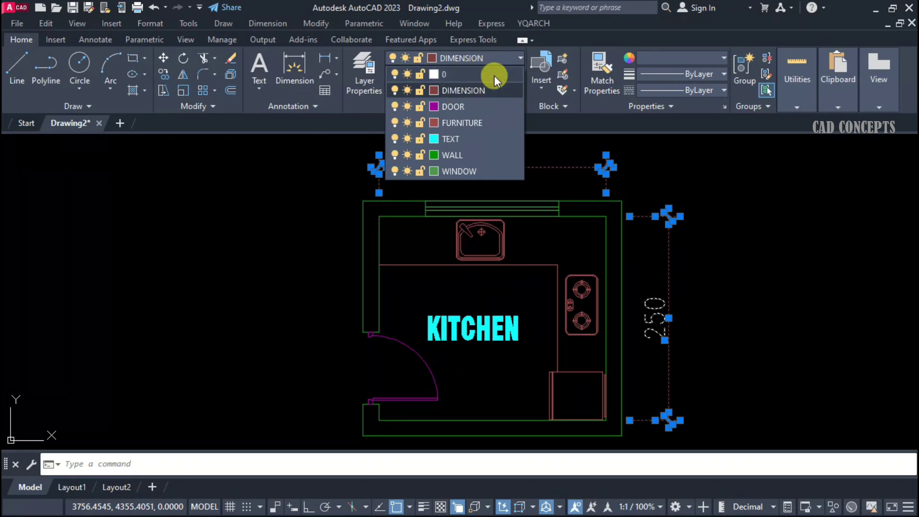
pyautogui.click(501, 56)
pyautogui.press('Escape')
pyautogui.click(531, 192)
pyautogui.click(530, 235)
pyautogui.click(467, 58)
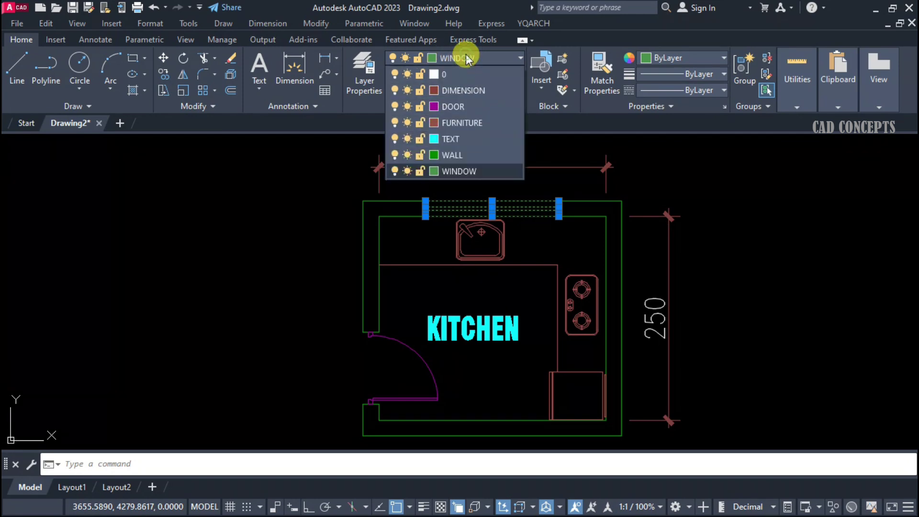
pyautogui.click(467, 58)
pyautogui.press('Escape')
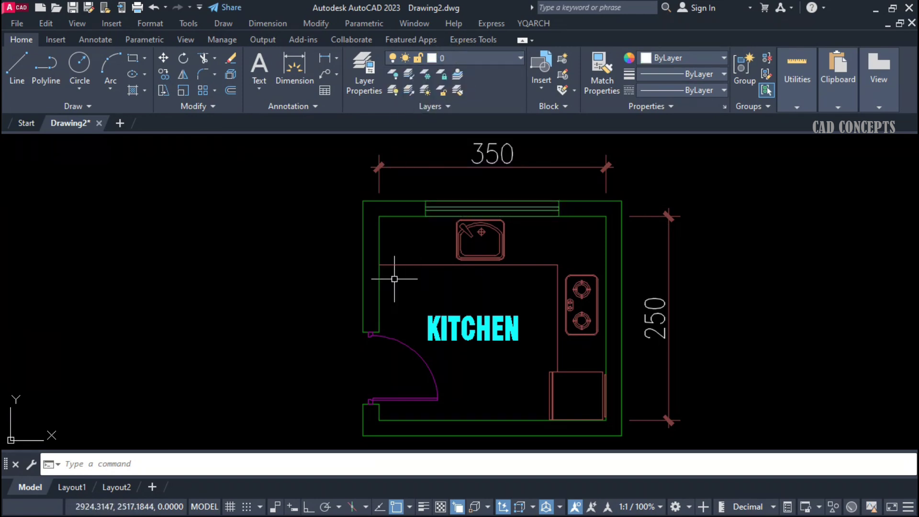
# Step: Check which layers the wall lines and the KITCHEN label are assigned to
pyautogui.click(352, 190)
pyautogui.click(432, 354)
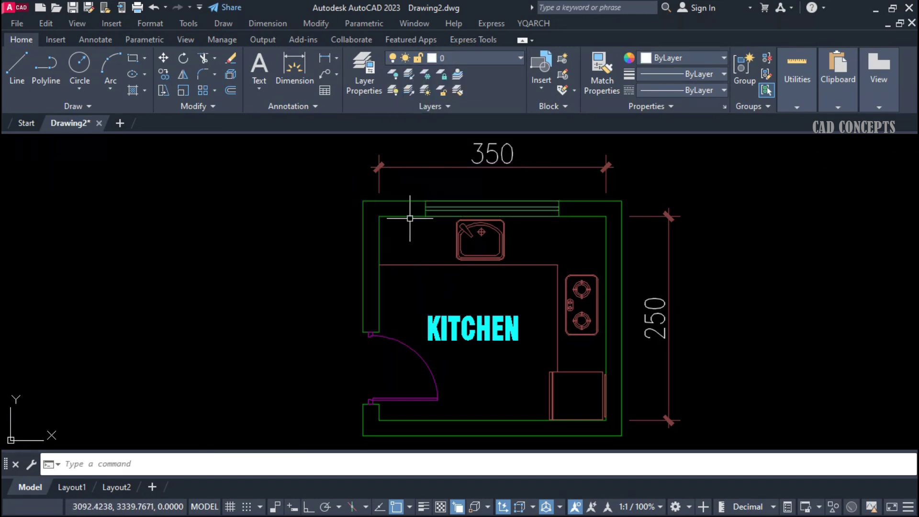
pyautogui.click(581, 215)
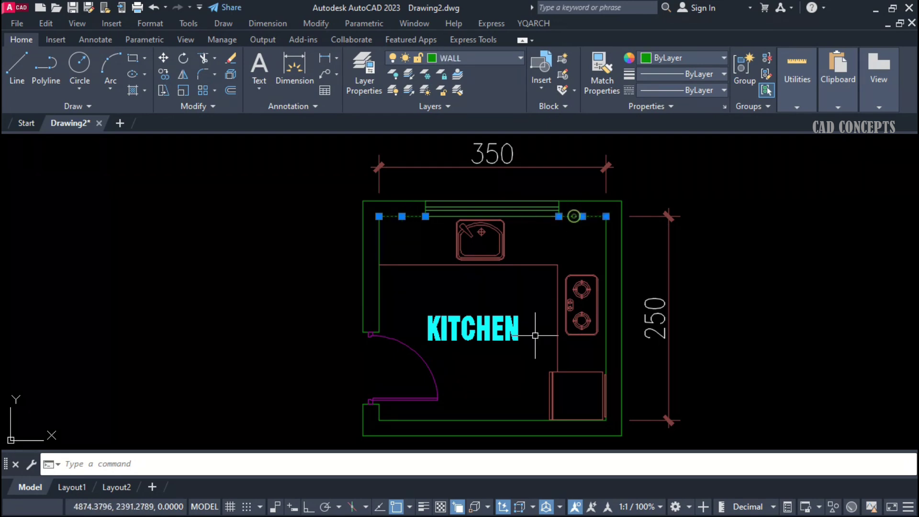
pyautogui.click(497, 420)
pyautogui.click(463, 58)
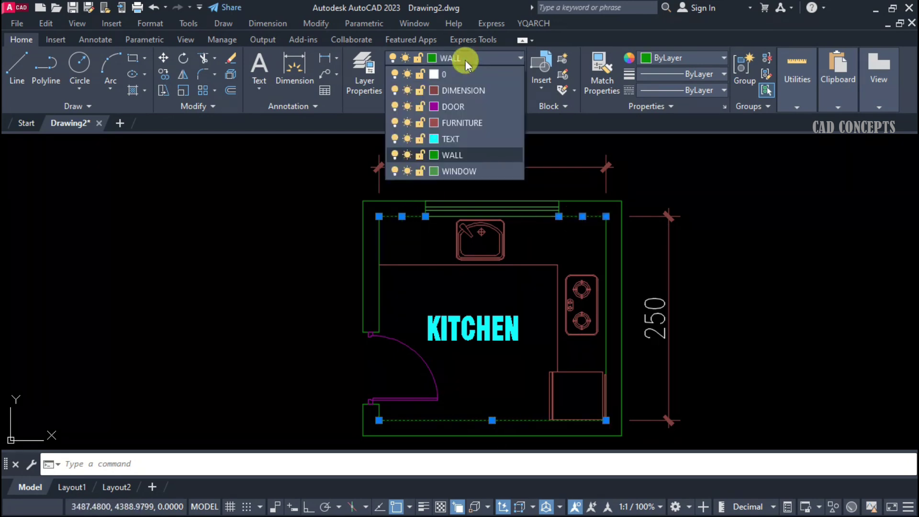
pyautogui.click(461, 155)
pyautogui.press('Escape')
pyautogui.click(479, 316)
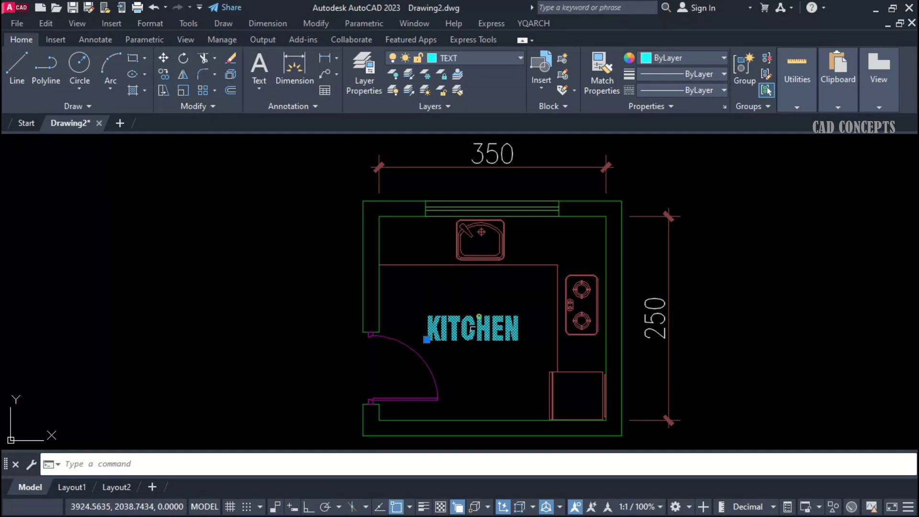
pyautogui.click(454, 57)
pyautogui.click(477, 57)
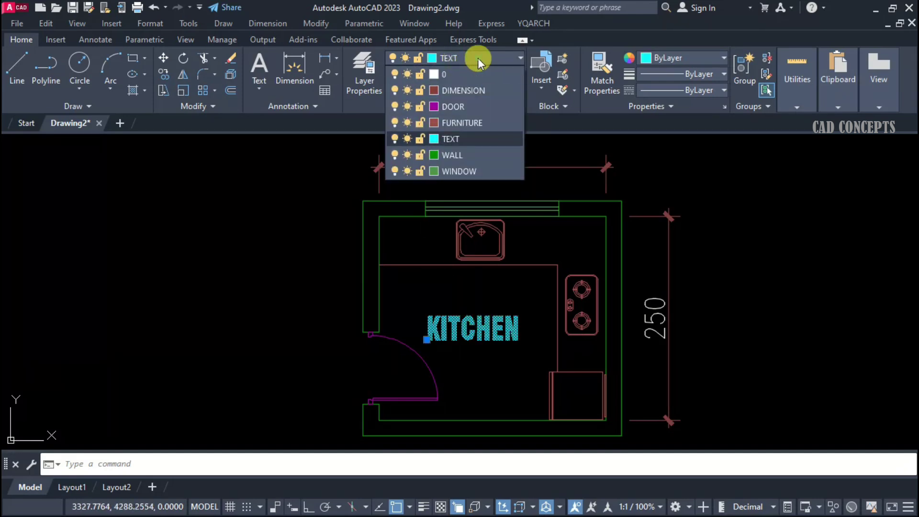
pyautogui.press('Escape')
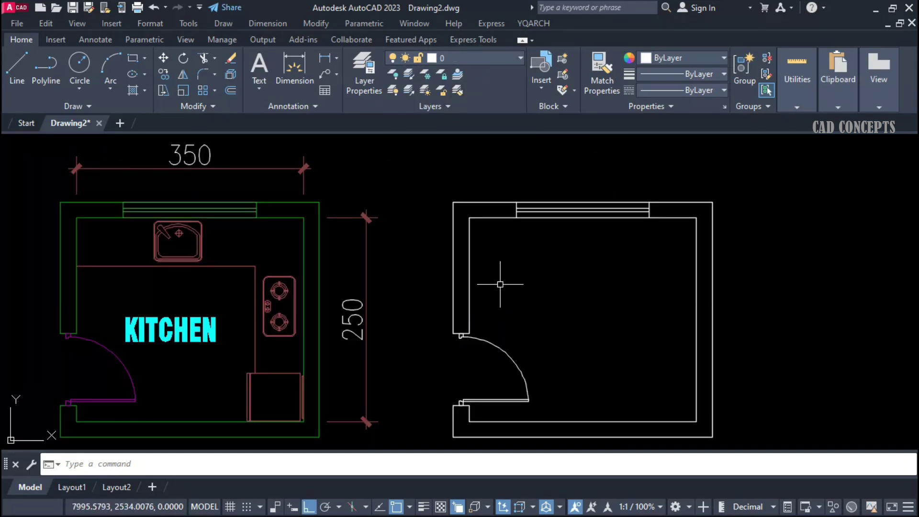
# Step: Assign the window of the second, uncoloured plan to the WINDOW layer with the WWIN shortcut
pyautogui.write('WINDOWAREACOLOR')
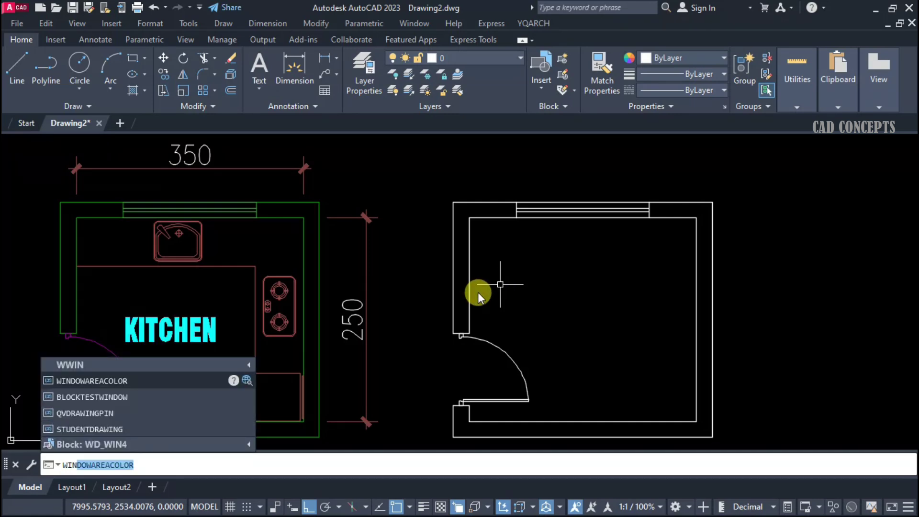
pyautogui.press('Escape')
pyautogui.write('WWIN')
pyautogui.press('Return')
pyautogui.click(588, 209)
pyautogui.press('Return')
# Step: Assign all wall lines of the second plan to the WALL layer with the WALL shortcut
pyautogui.write('WALL')
pyautogui.press('Return')
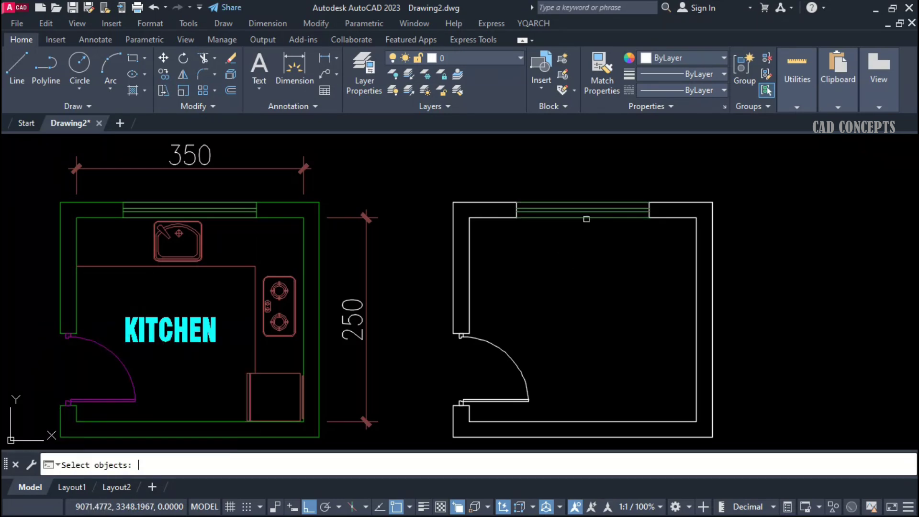
pyautogui.click(435, 197)
pyautogui.click(560, 334)
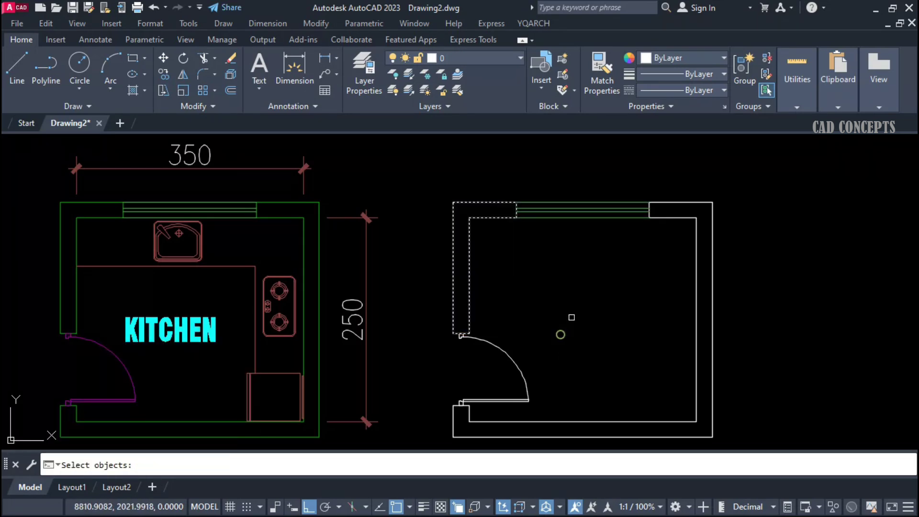
pyautogui.click(627, 195)
pyautogui.click(721, 230)
pyautogui.click(747, 285)
pyautogui.click(580, 319)
pyautogui.press('Return')
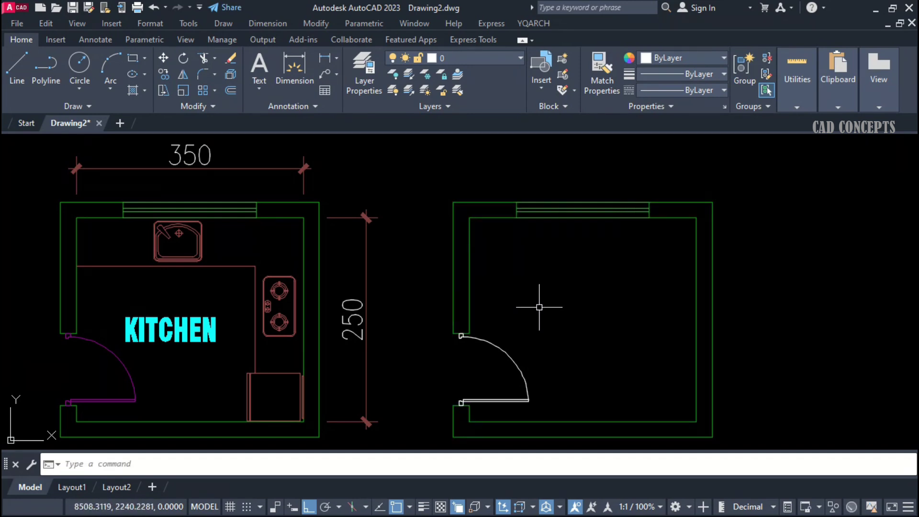
# Step: Assign the second plan's door and its jambs to the DOOR layer with the DOOR shortcut
pyautogui.write('DOOR')
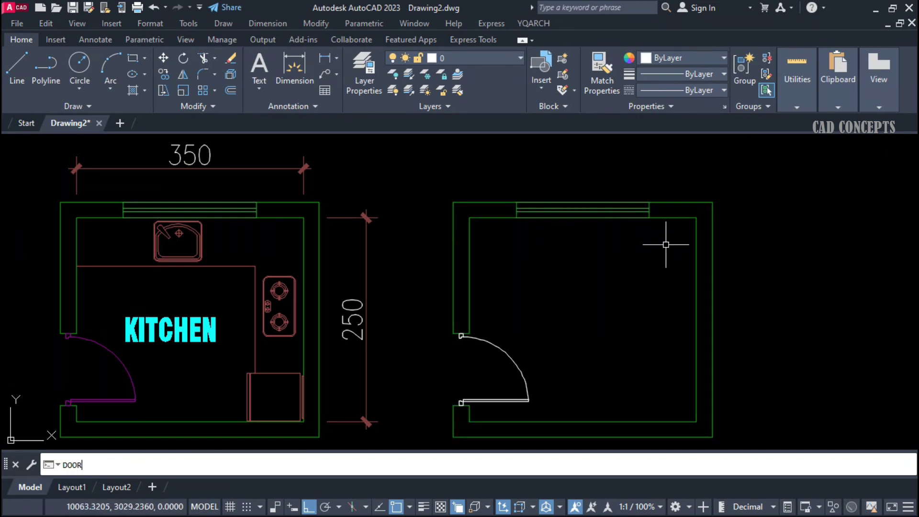
pyautogui.press('Return')
pyautogui.click(442, 325)
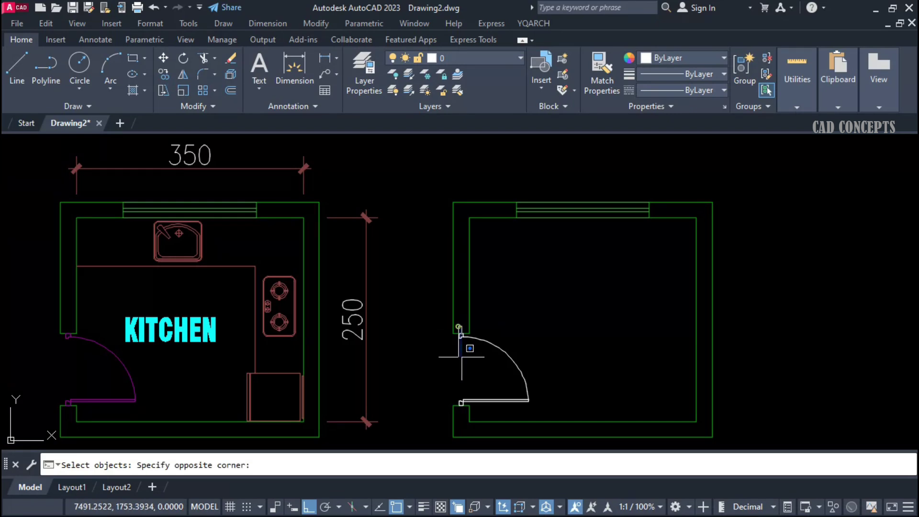
pyautogui.click(489, 418)
pyautogui.press('Return')
# Step: Check the layers of the second plan's door and window, and review the list of defined layer shortcuts
pyautogui.click(482, 342)
pyautogui.press('Escape')
pyautogui.click(597, 189)
pyautogui.click(566, 245)
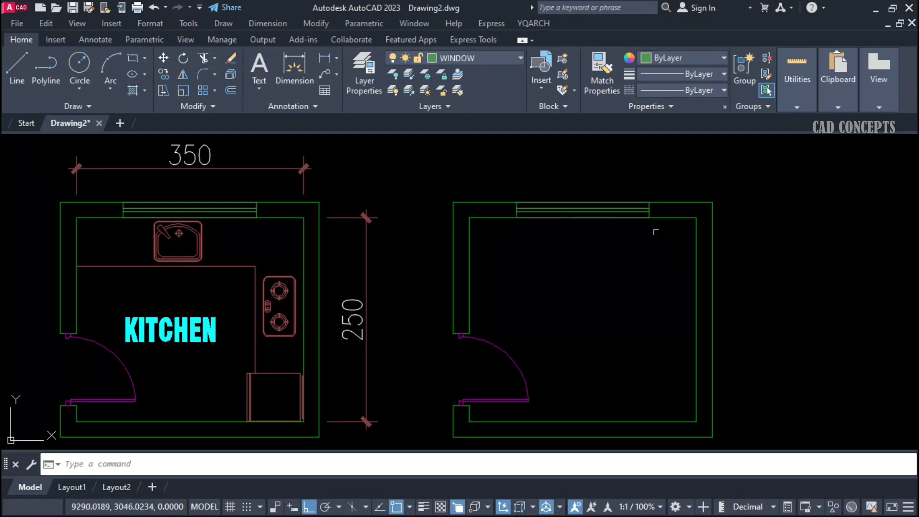
pyautogui.press('Escape')
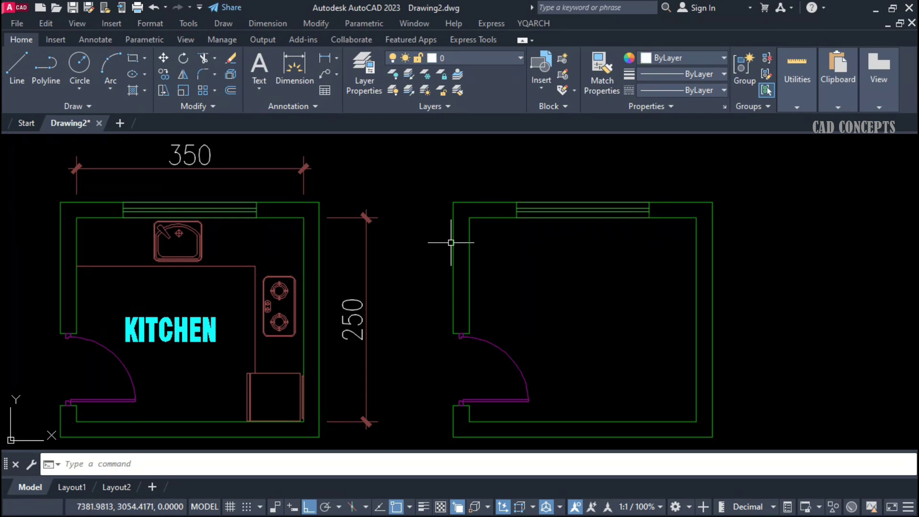
pyautogui.press('Escape')
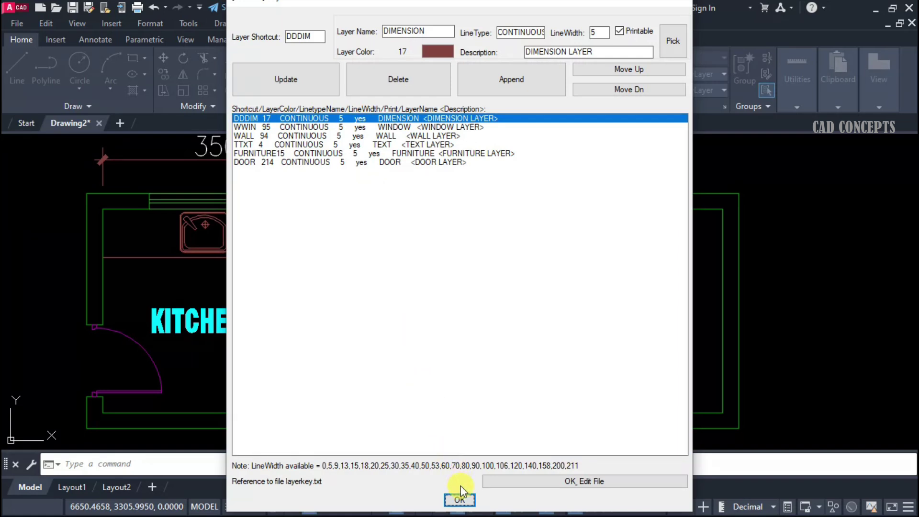
pyautogui.click(459, 500)
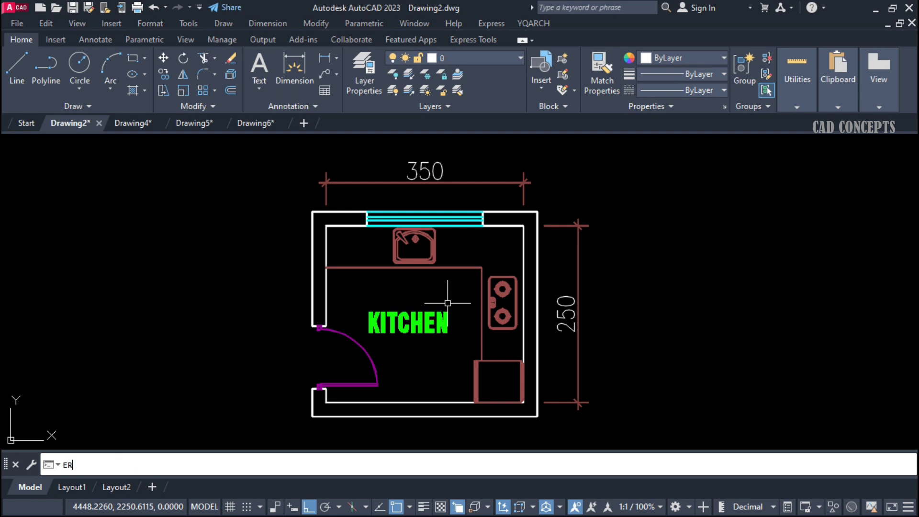
# Step: Create a layer named WALL in magenta with the ERN command
pyautogui.press('Return')
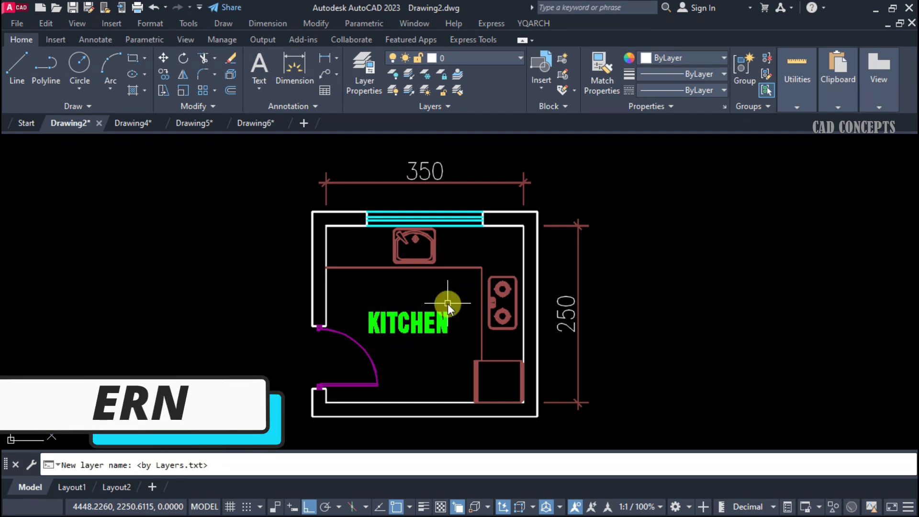
pyautogui.write('WALL')
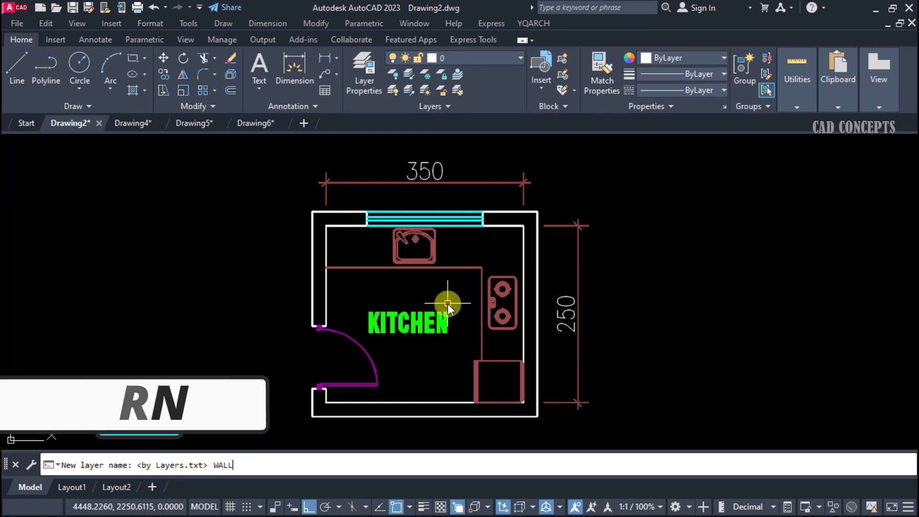
pyautogui.press('Return')
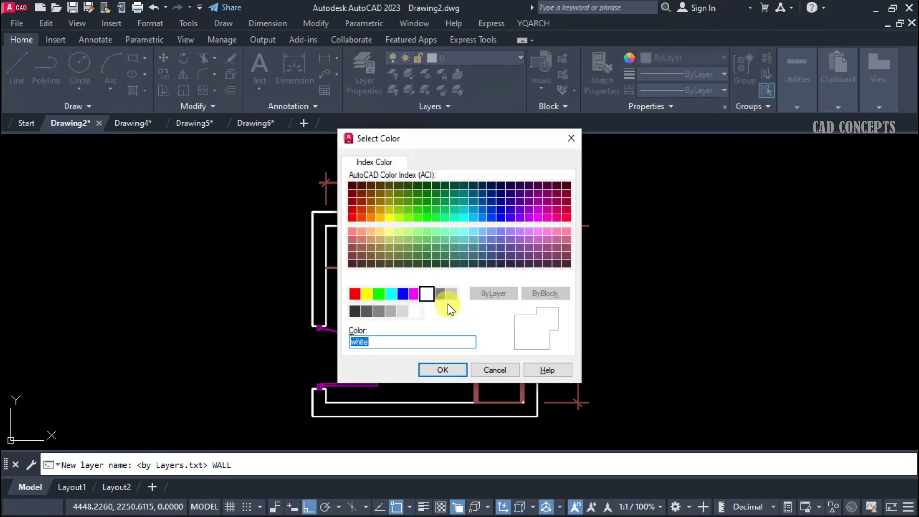
pyautogui.click(414, 293)
pyautogui.click(442, 370)
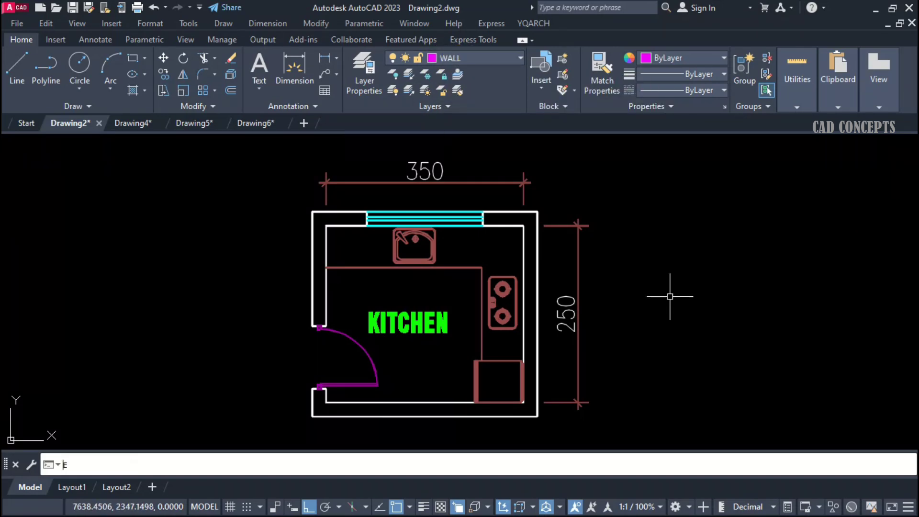
# Step: Create a layer named BRICKSTONE in blue with the ERN command
pyautogui.press('Return')
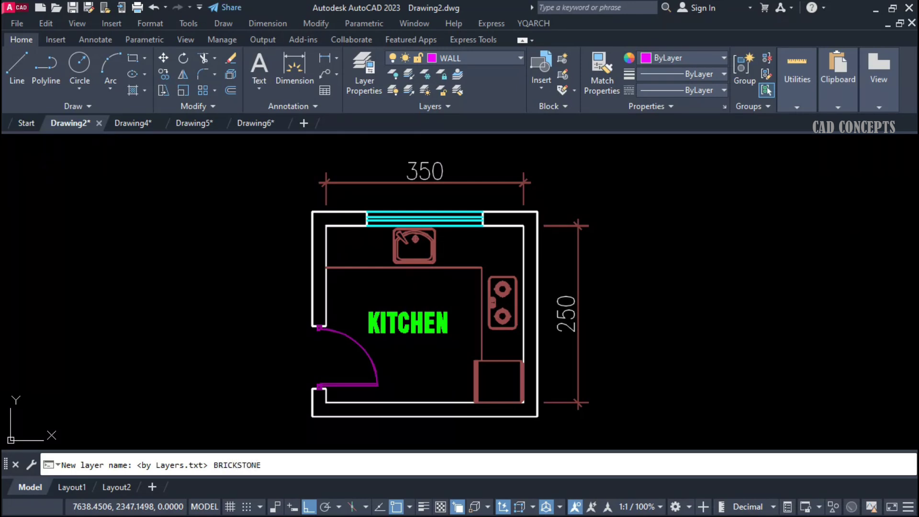
pyautogui.write('BRICKSTONE')
pyautogui.press('Return')
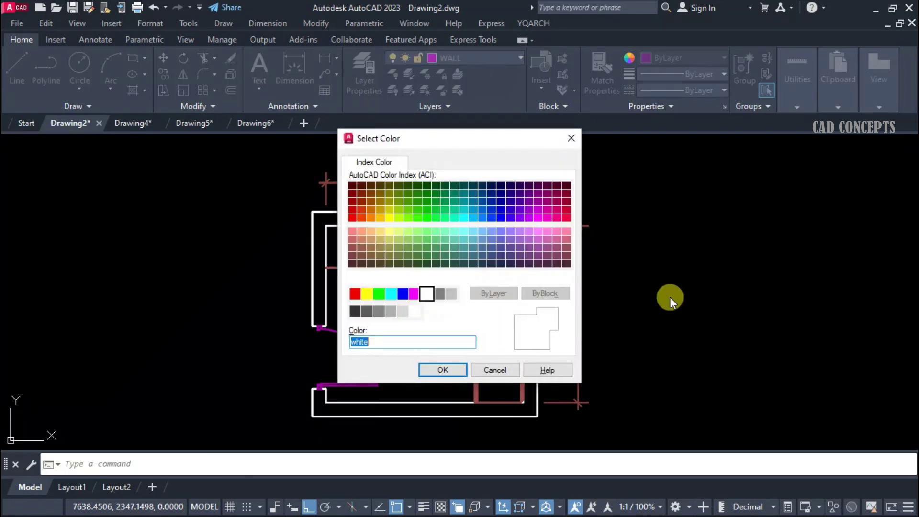
pyautogui.click(403, 293)
pyautogui.click(437, 370)
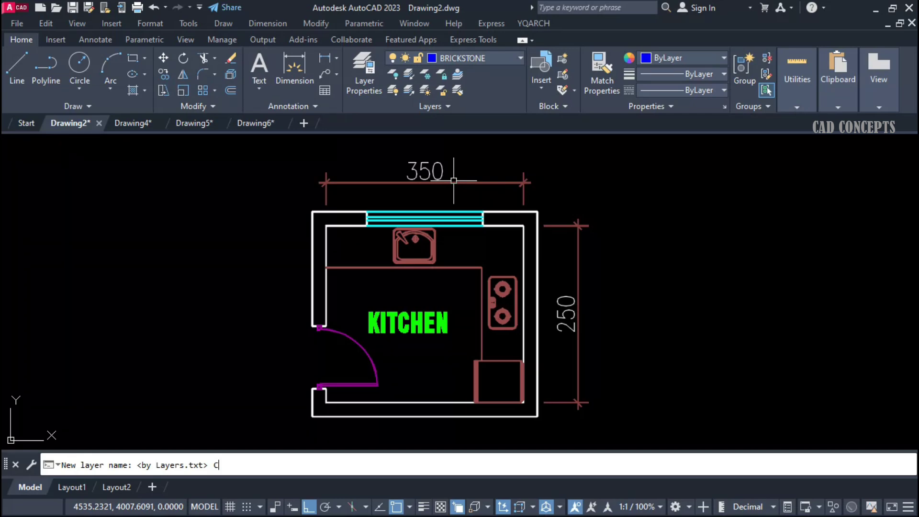
# Step: Create a layer named COLUMN in yellow with the ERN command
pyautogui.press('Return')
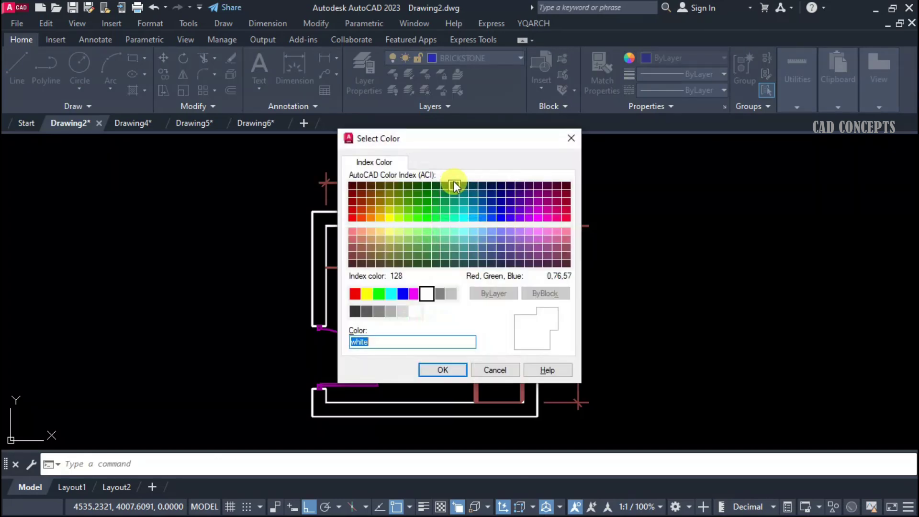
pyautogui.click(366, 293)
pyautogui.click(445, 370)
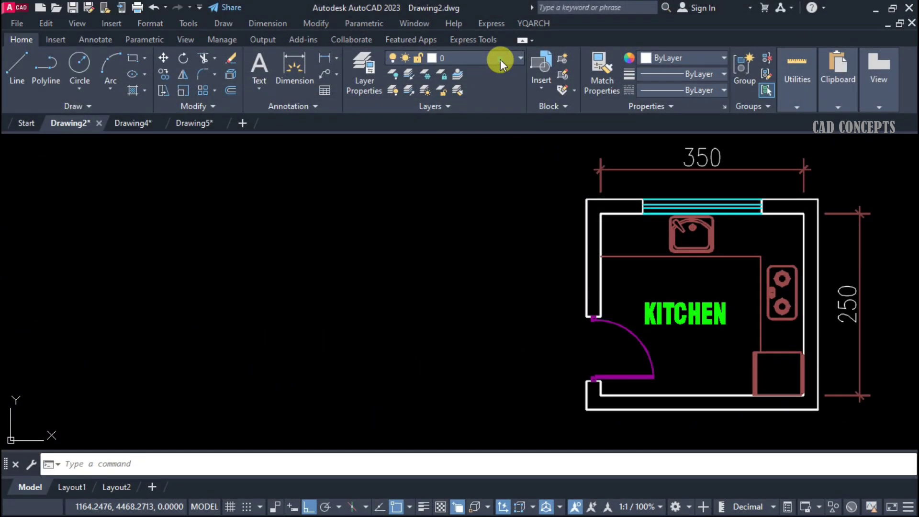
# Step: Review the drawing's layer list and export the layers with ERO to a text file named PLAN LAYER in the LAYER folder
pyautogui.click(501, 59)
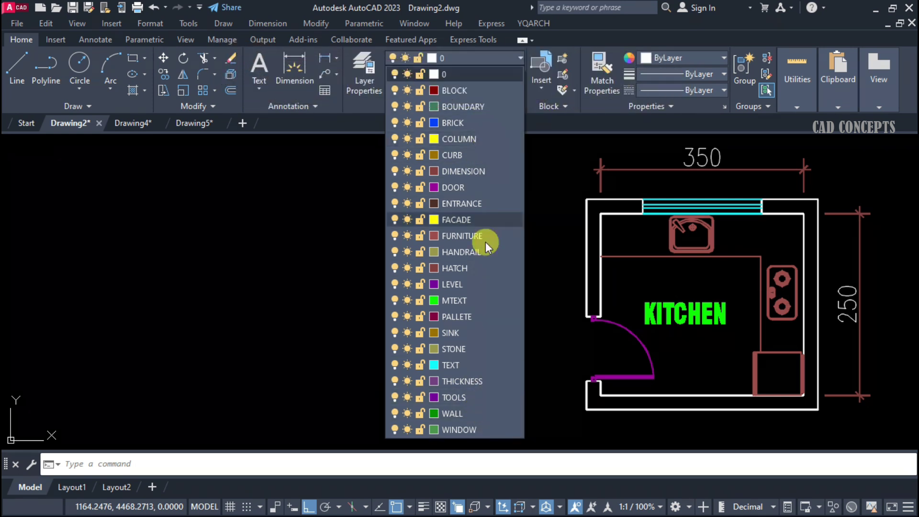
pyautogui.click(345, 317)
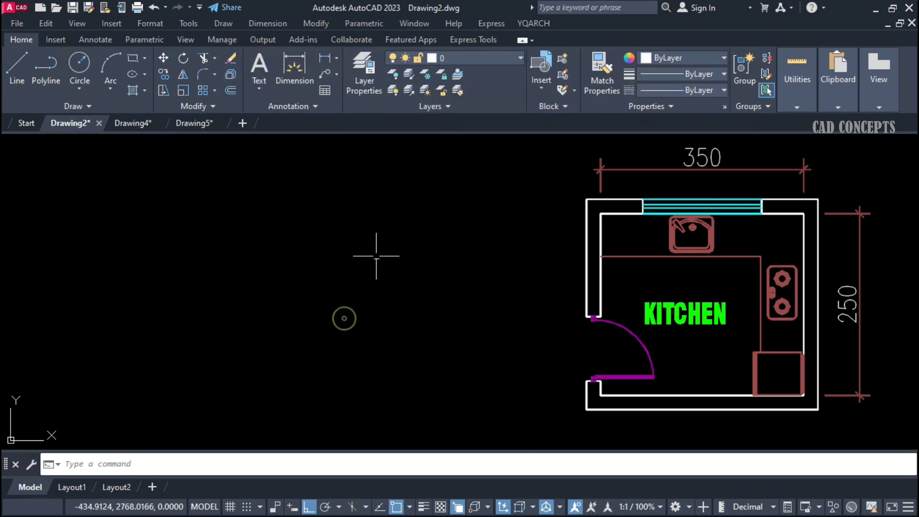
pyautogui.write('ER')
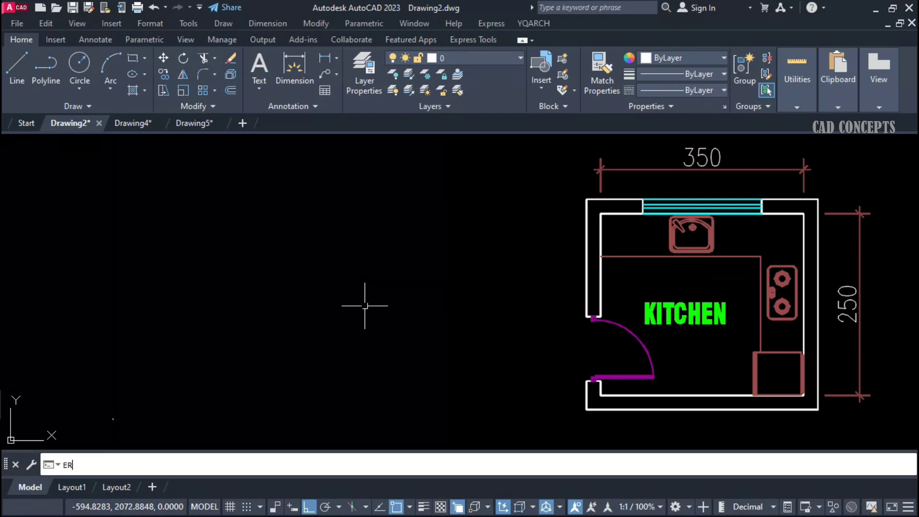
pyautogui.write('O')
pyautogui.press('Return')
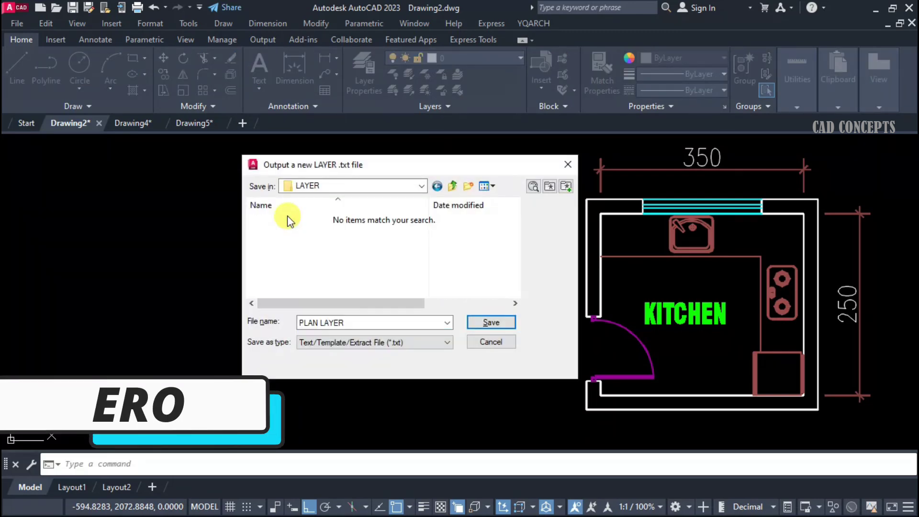
pyautogui.moveTo(356, 322); pyautogui.dragTo(310, 323)
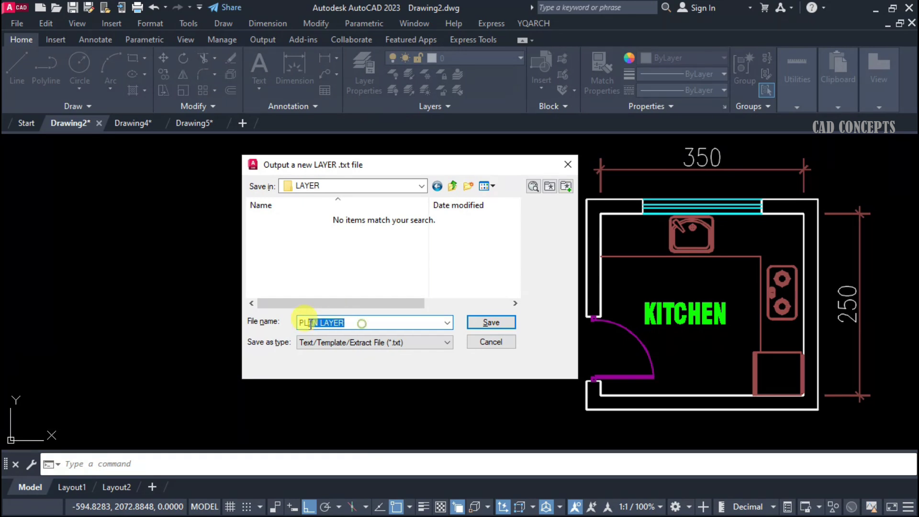
pyautogui.click(491, 322)
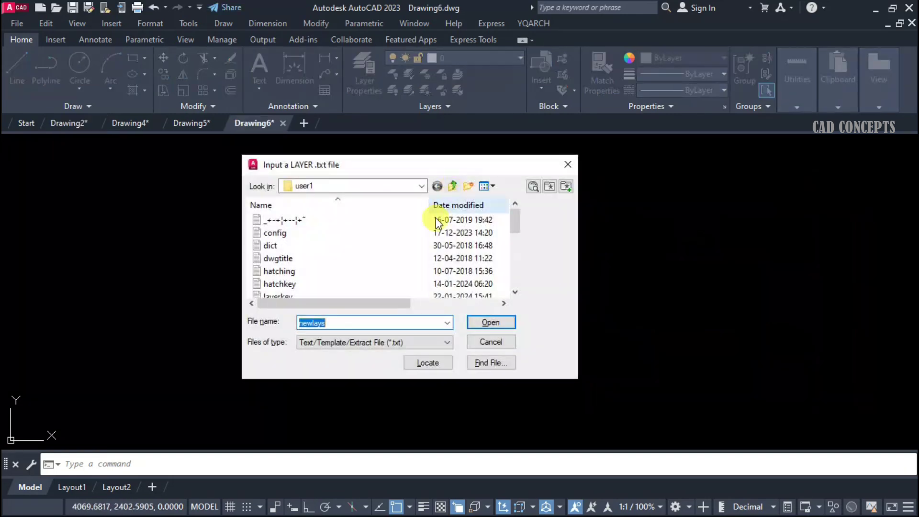
# Step: Import the layers from the PLAN LAYER text file into Drawing6 with ERI and check the layer list
pyautogui.doubleClick(293, 219)
pyautogui.click(291, 219)
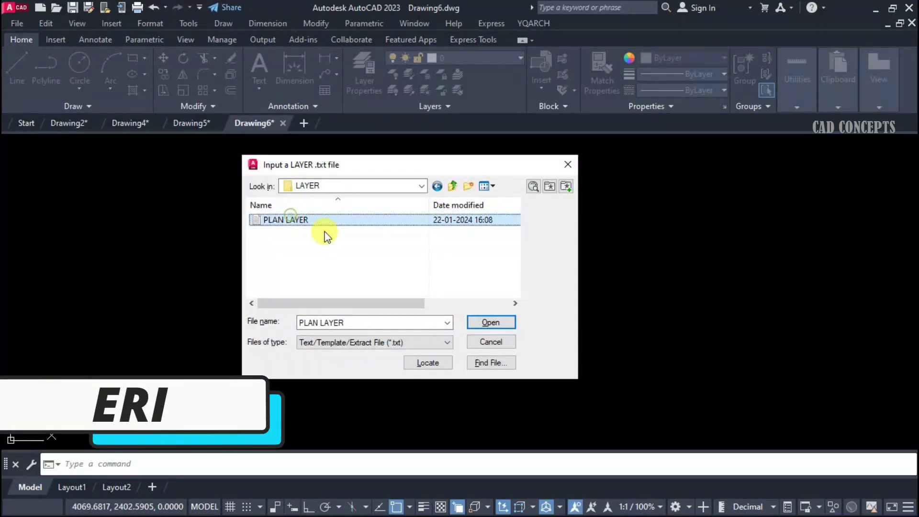
pyautogui.click(491, 323)
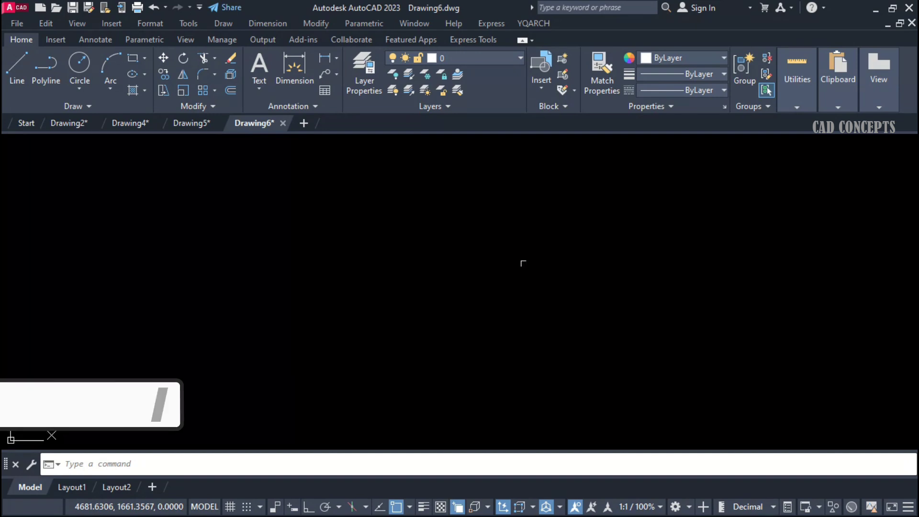
pyautogui.click(498, 61)
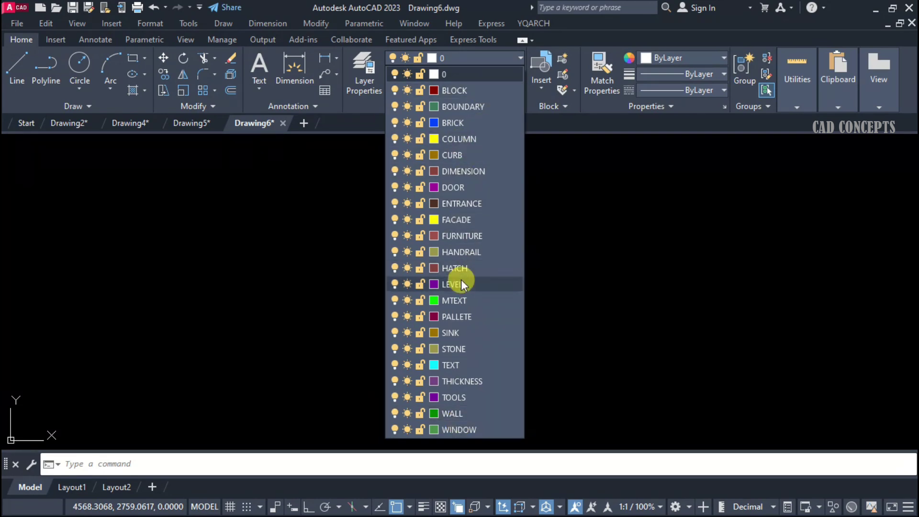
pyautogui.click(542, 280)
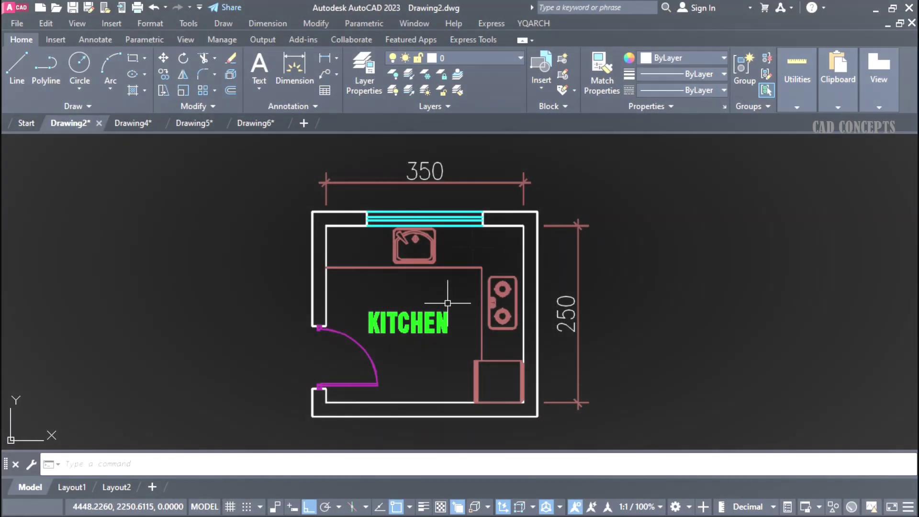
# Step: Create a magenta layer named WALL in Drawing2 with the ERN command
pyautogui.press('Return')
pyautogui.write('W')
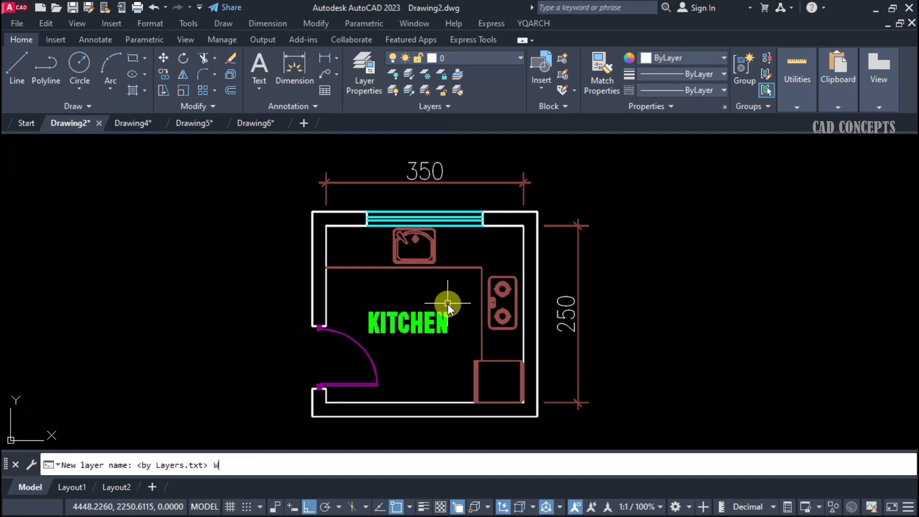
pyautogui.write('ALL')
pyautogui.press('Return')
# Step: Add a blue layer named BRICKSTONE to Drawing2 with the ERN command
pyautogui.write('BRICK')
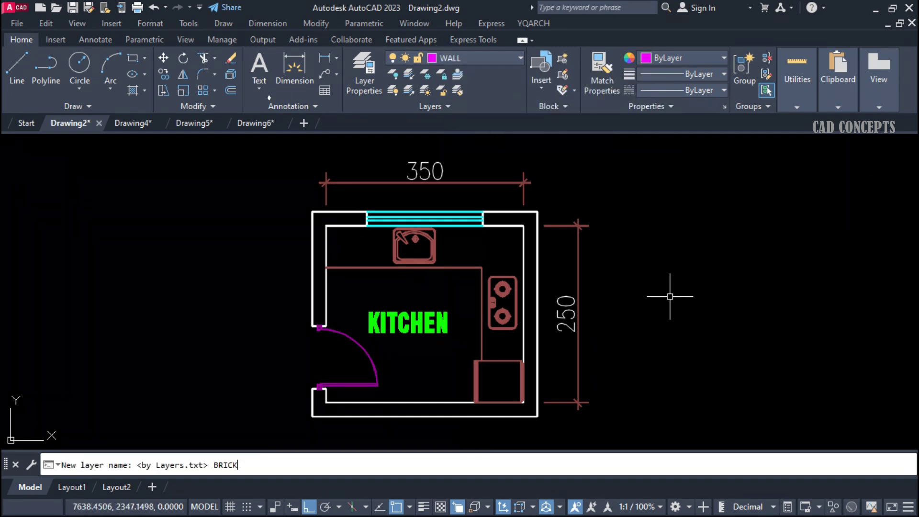
pyautogui.write('STONE')
pyautogui.press('Return')
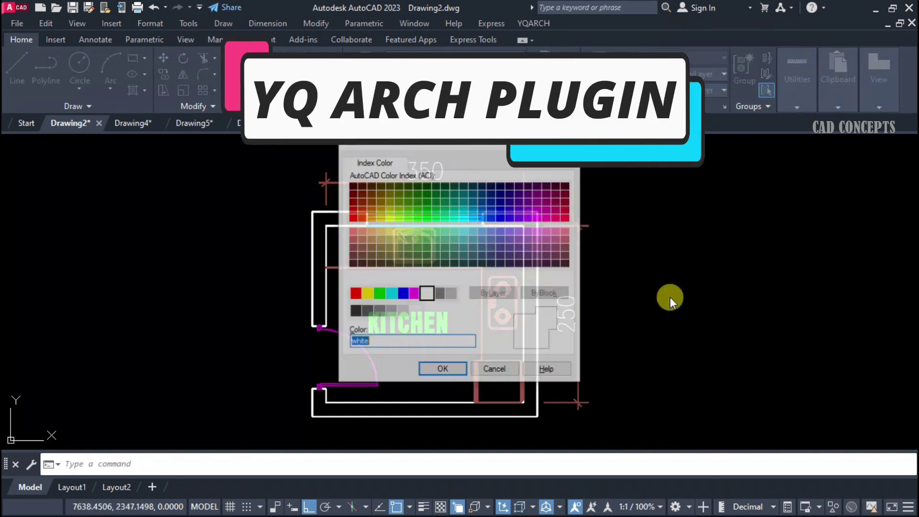
pyautogui.click(404, 292)
pyautogui.click(443, 368)
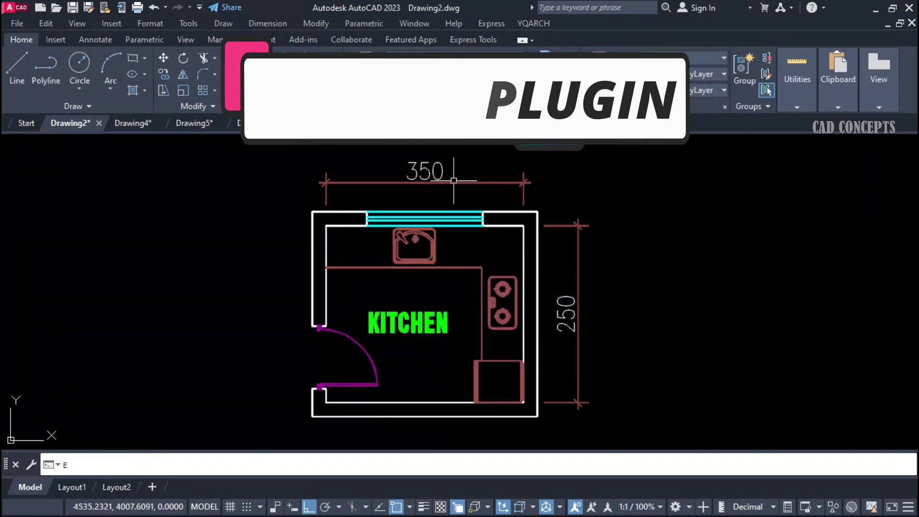
# Step: Add a layer named COLUMN to Drawing2 with the ERN command
pyautogui.press('Return')
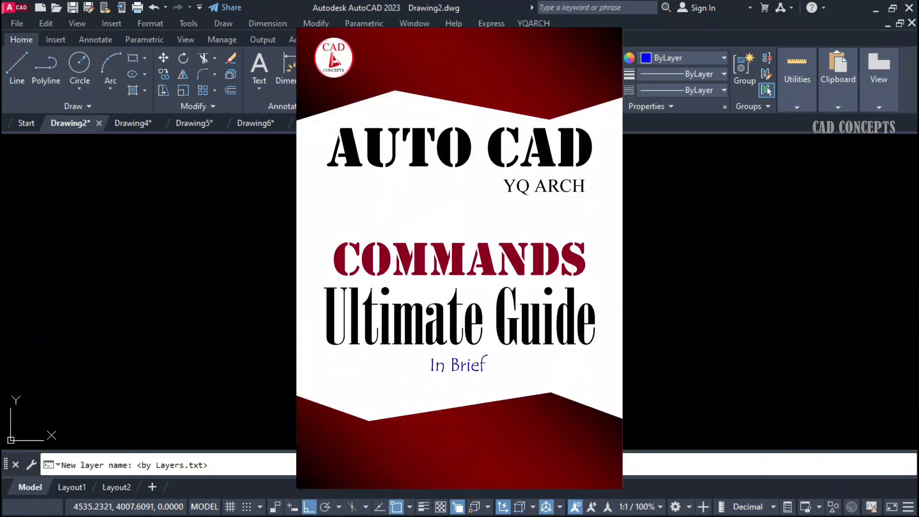
pyautogui.write('COLU')
pyautogui.press('Return')
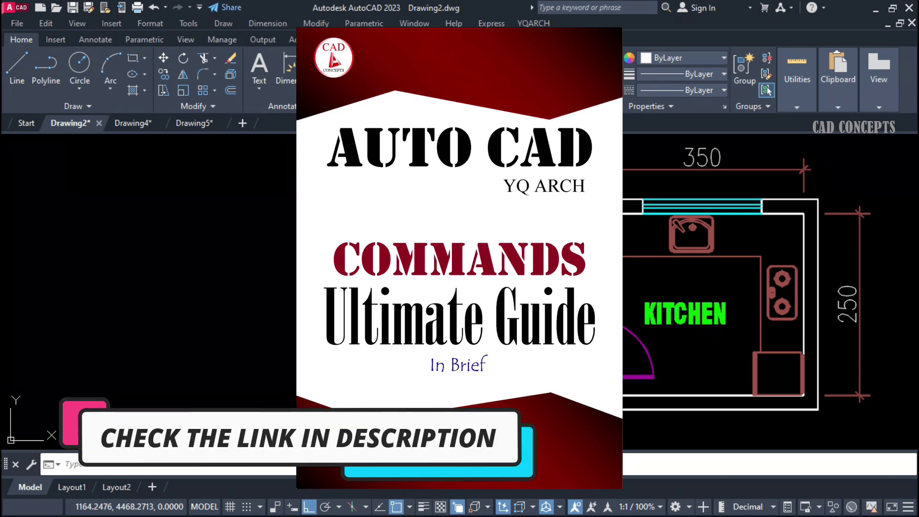
# Step: Export Drawing2's layers with the ERO command as a text file named PLAN LAYER in the LAYER folder
pyautogui.write('mol')
pyautogui.press('Return')
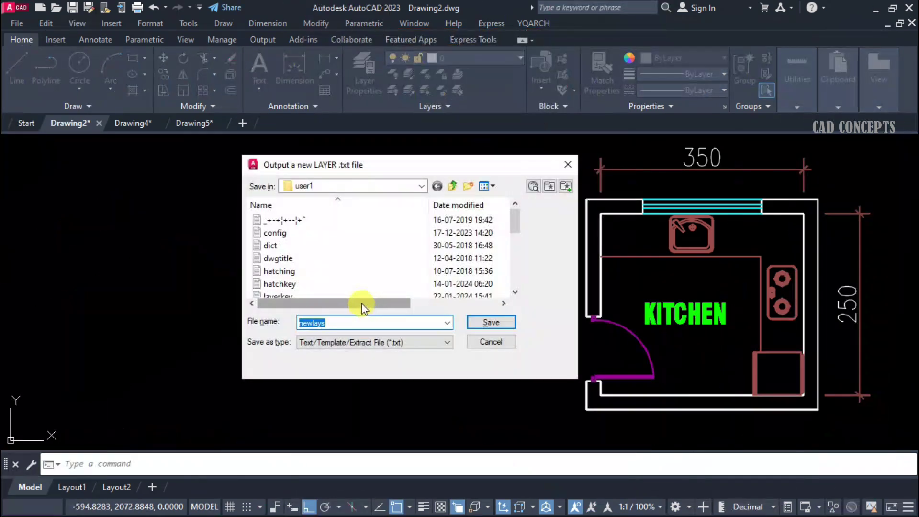
pyautogui.click(339, 187)
pyautogui.click(335, 71)
pyautogui.doubleClick(292, 246)
pyautogui.click(287, 217)
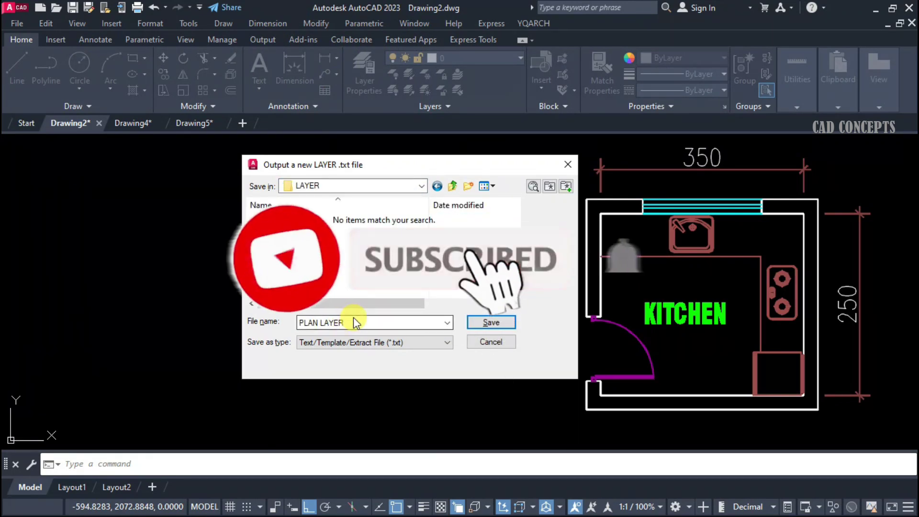
pyautogui.click(493, 322)
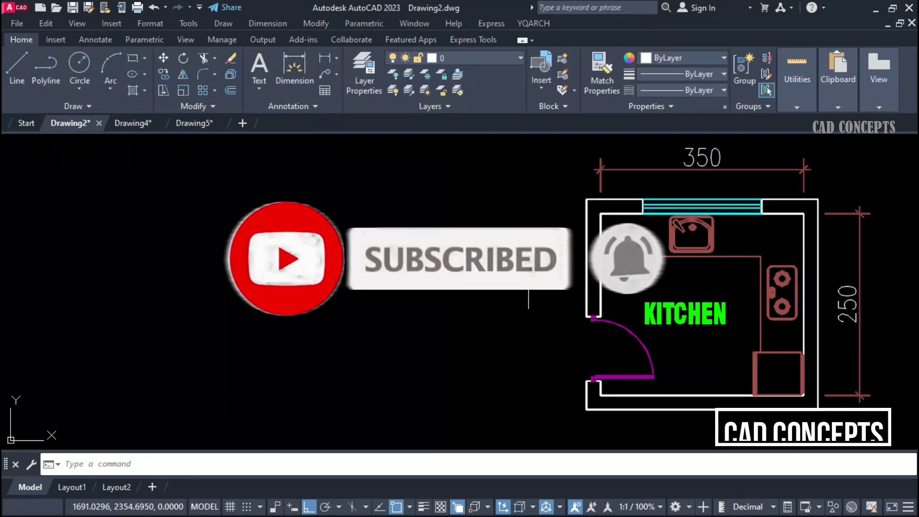
# Step: Start a new blank drawing and turn off its grid display
pyautogui.click(244, 124)
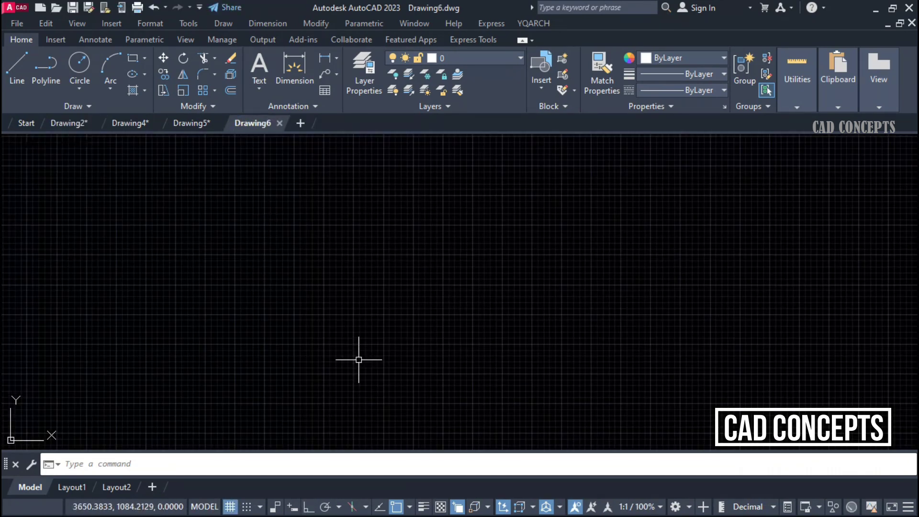
pyautogui.click(230, 507)
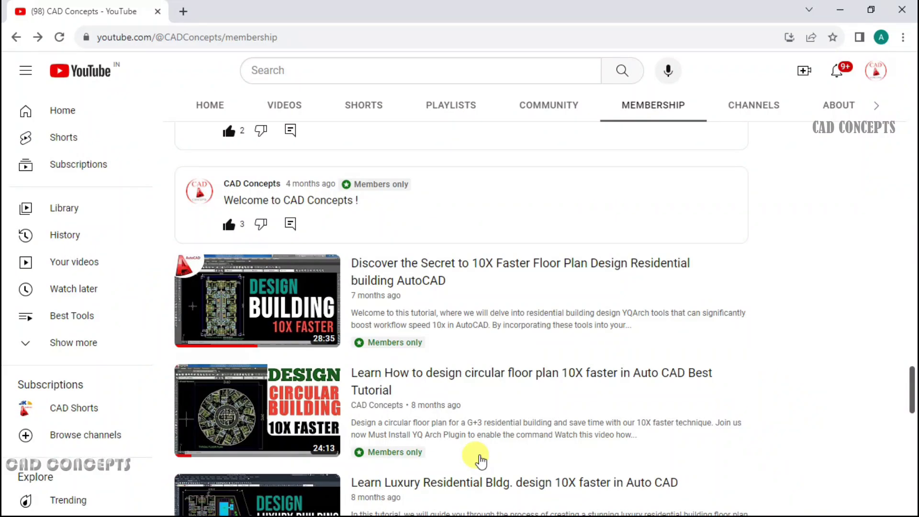
pyautogui.scroll(10, 480, 461)
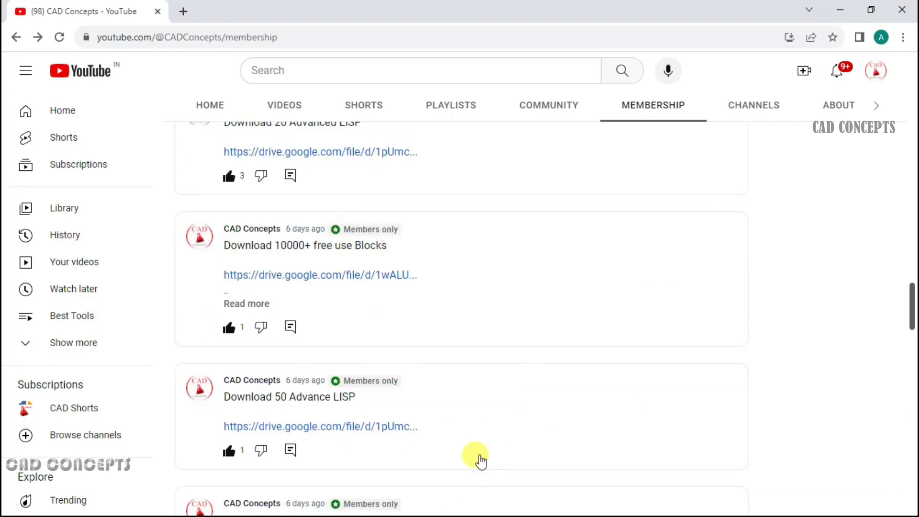
pyautogui.scroll(5, 479, 457)
pyautogui.scroll(-15, 527, 460)
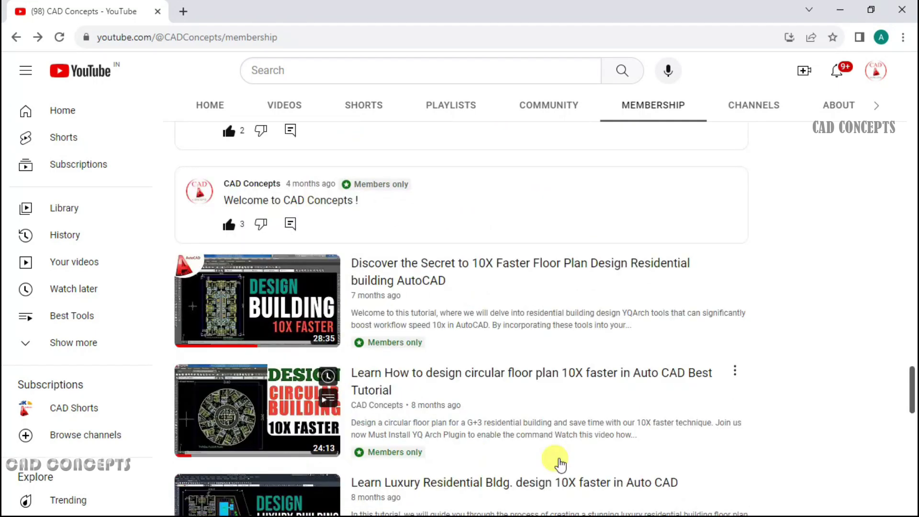
pyautogui.scroll(10, 480, 461)
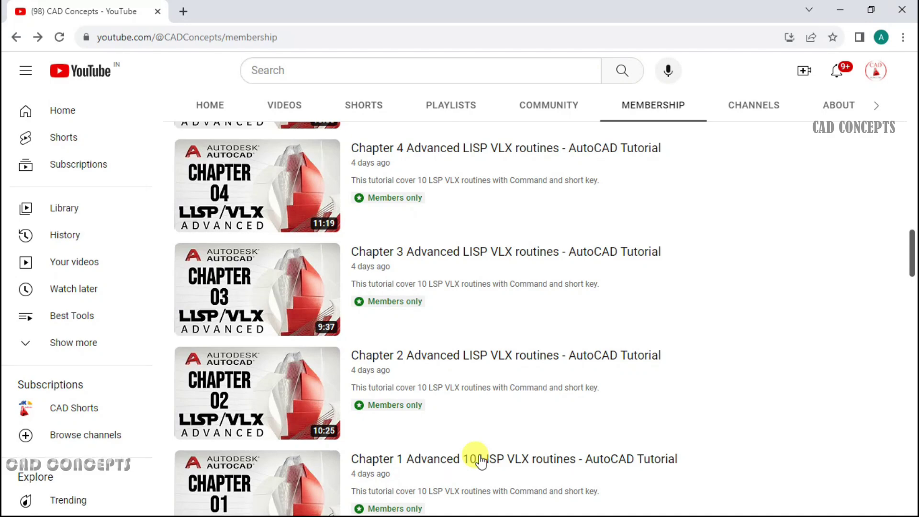